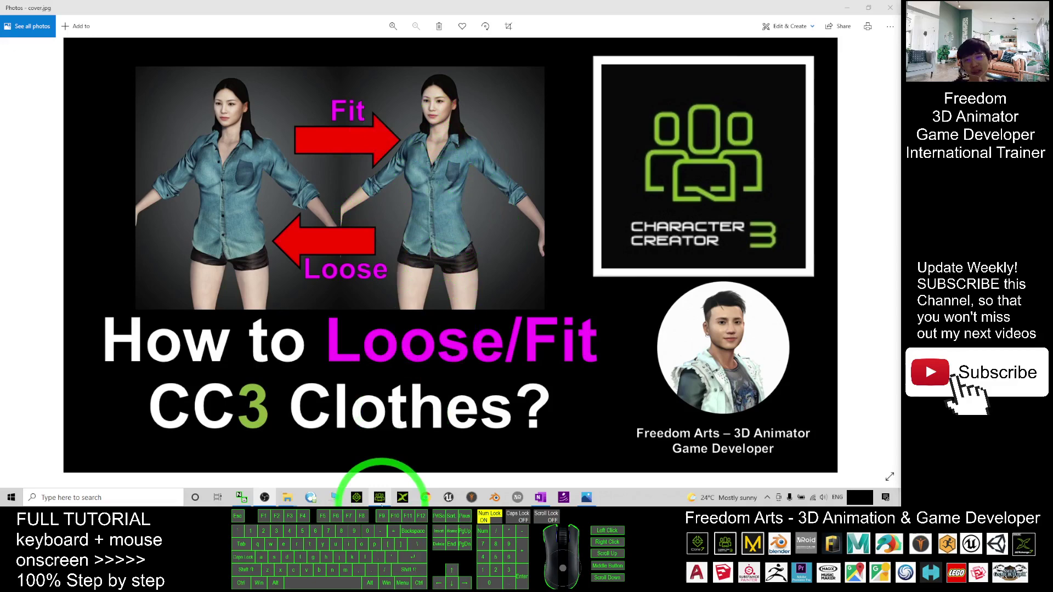
Switch to Character Creator 3 and frame the avatar closer from the front
click(379, 497)
drag(525, 235, 581, 274)
scroll(504, 224, up, 8)
key(x)
key(c)
drag(525, 247, 494, 230)
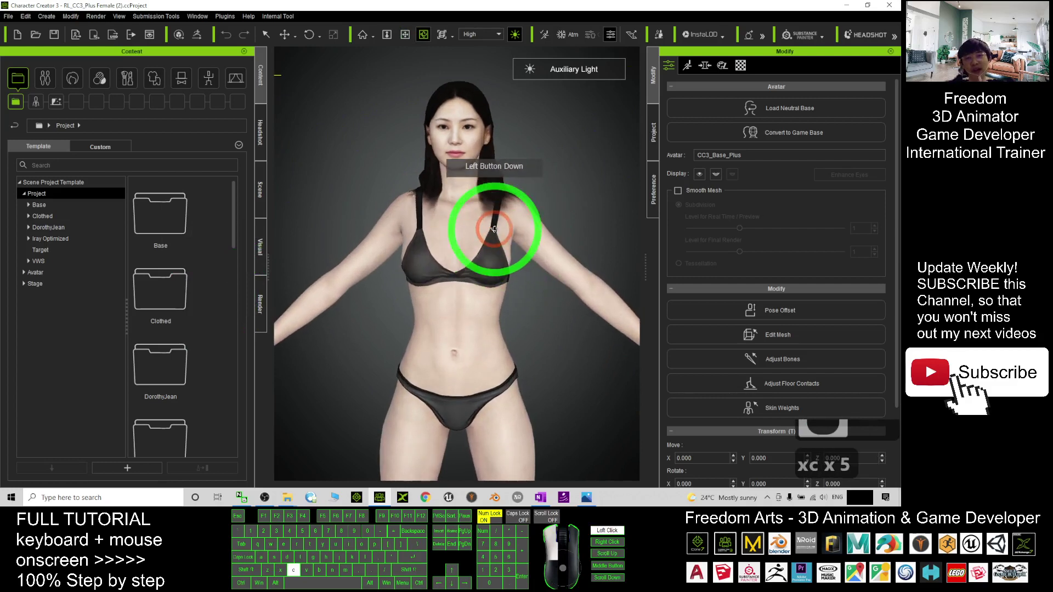
Dress the avatar in Low-rise Denim Shorts from the Pants library, then replace them with the Low-rise Shorts
click(155, 80)
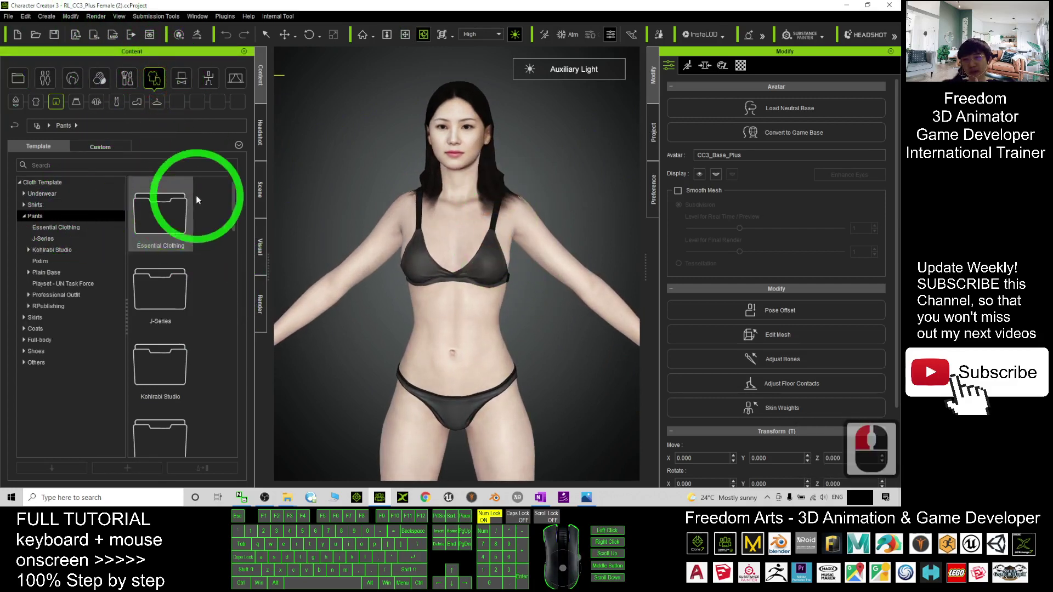
drag(232, 204, 234, 380)
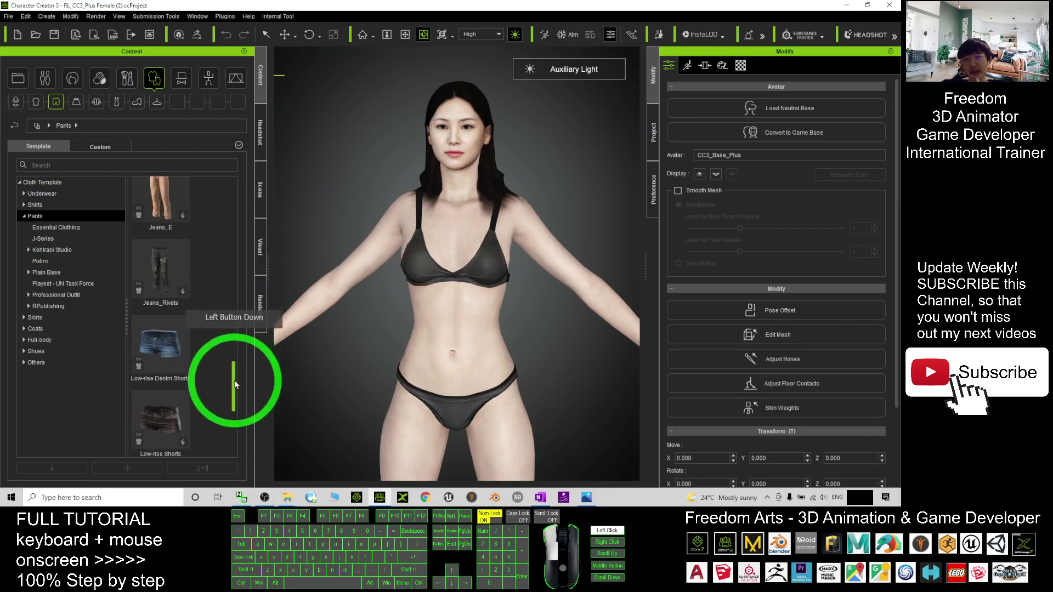
double_click(172, 341)
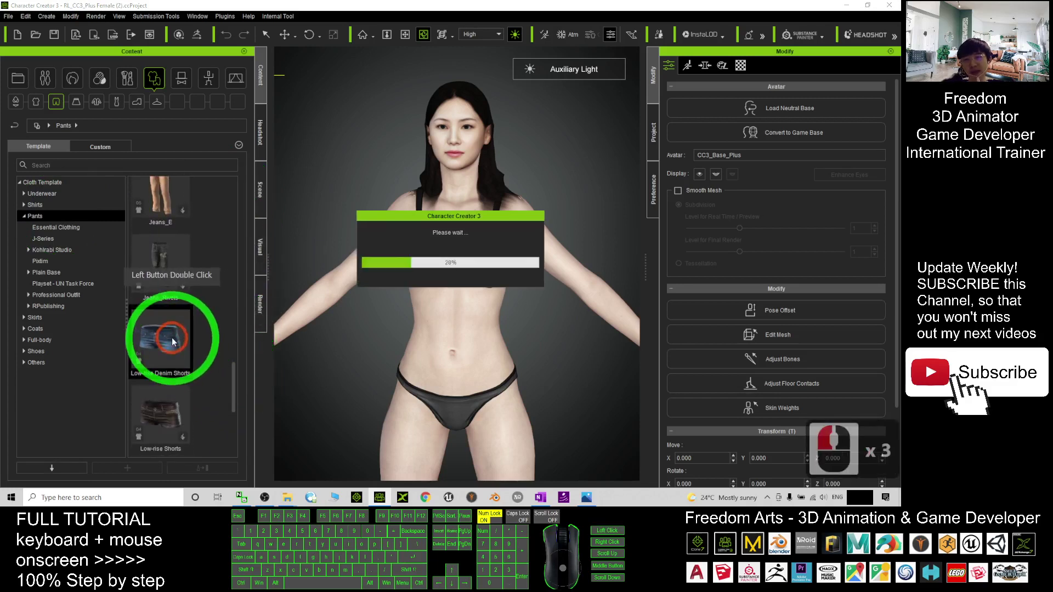
double_click(166, 409)
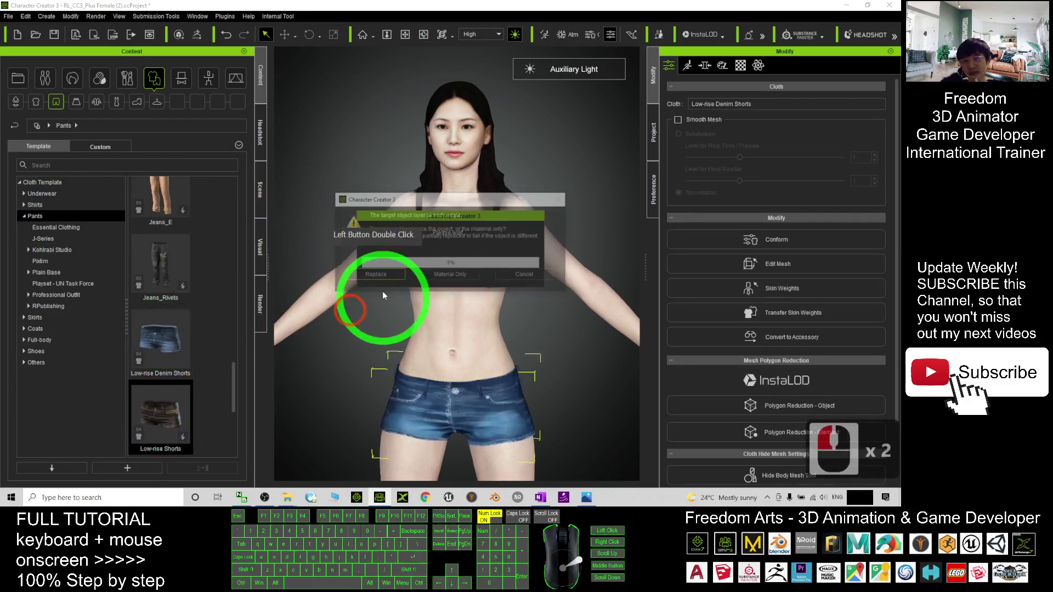
click(372, 279)
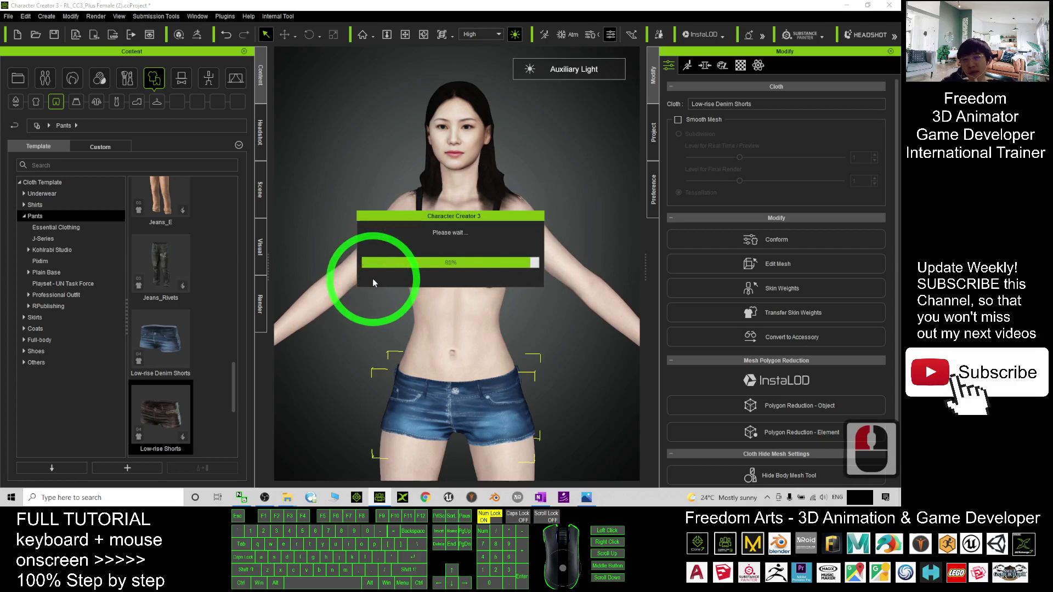
Put Punk Shirt_B from the Shirts library on the avatar
click(36, 105)
drag(233, 385, 232, 428)
double_click(166, 286)
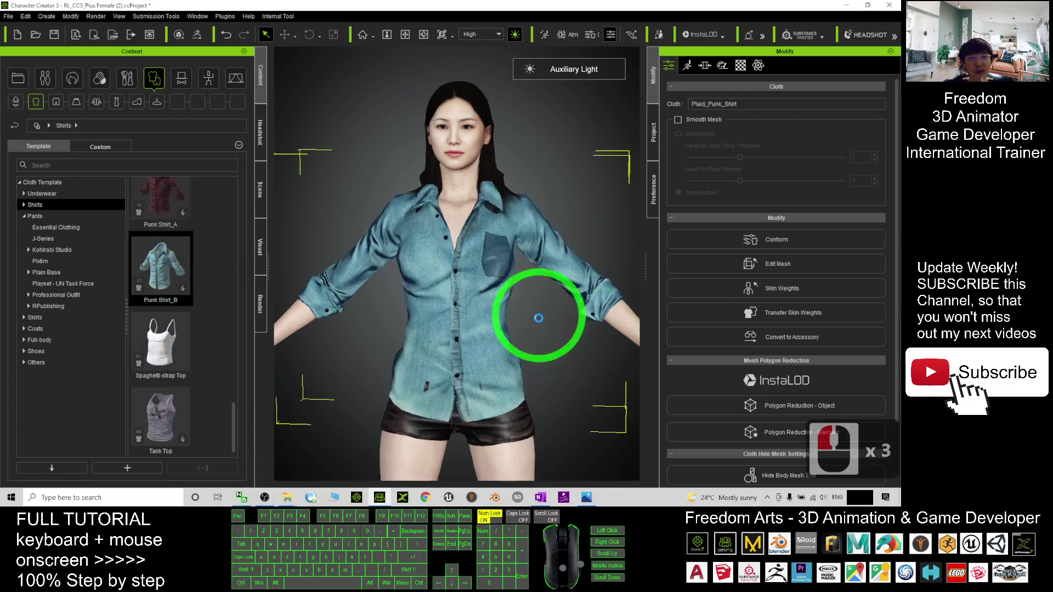
drag(538, 312, 536, 259)
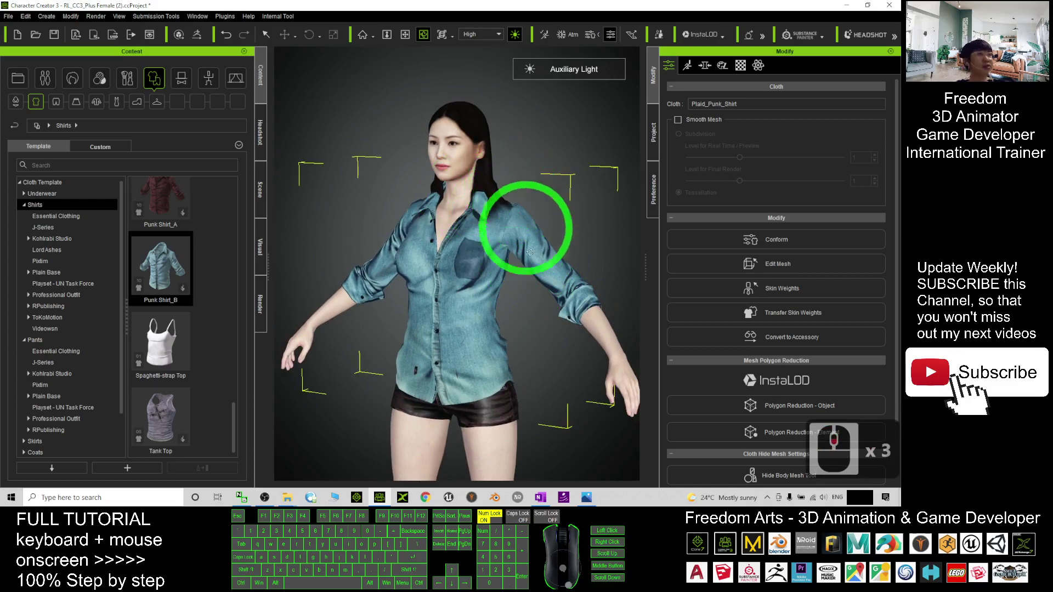
Look at the loose and fit comparison on the cover picture in Photos, and return to Character Creator 3
click(583, 499)
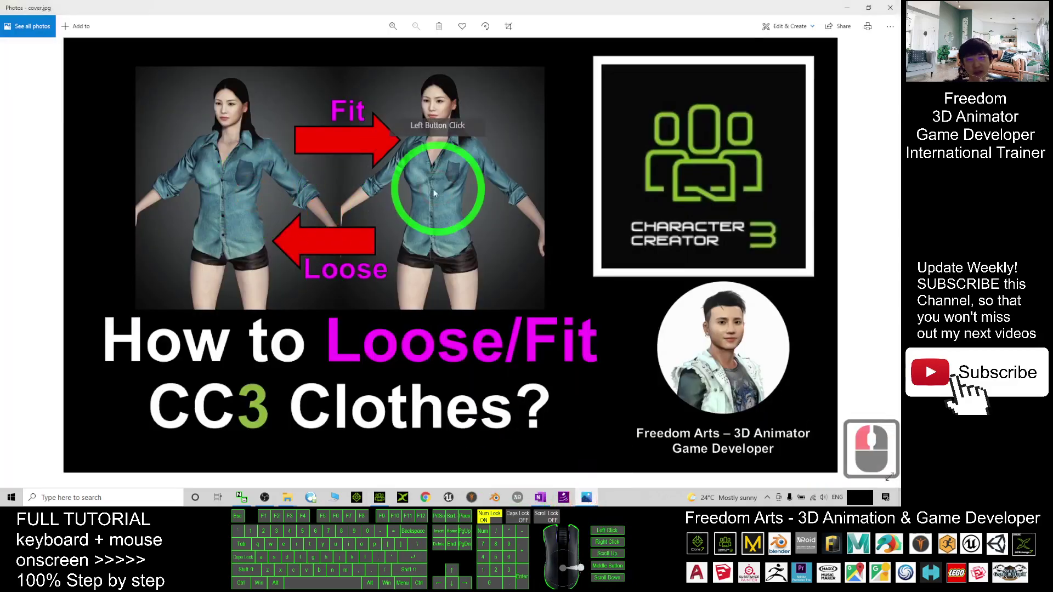
click(846, 6)
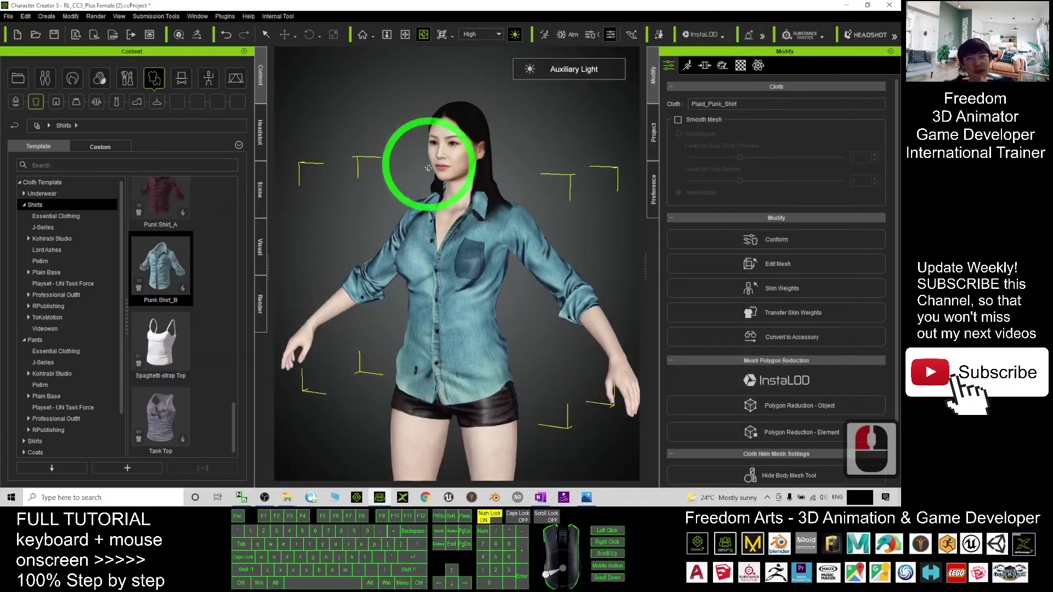
Select the Plaid_Punk_Shirt on the avatar and open its Conform settings
triple_click(428, 244)
double_click(499, 439)
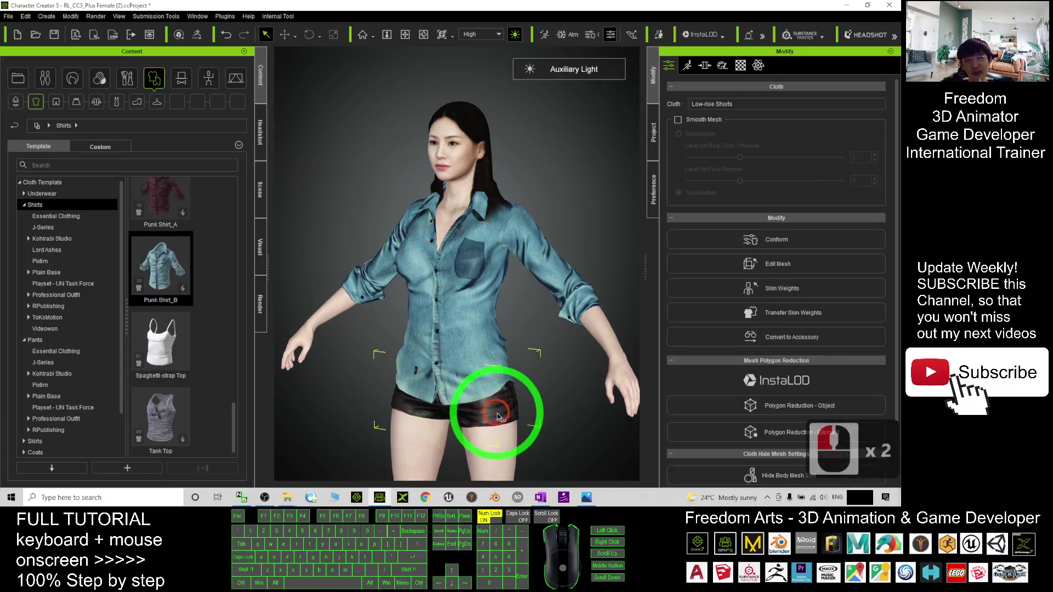
click(470, 322)
double_click(446, 317)
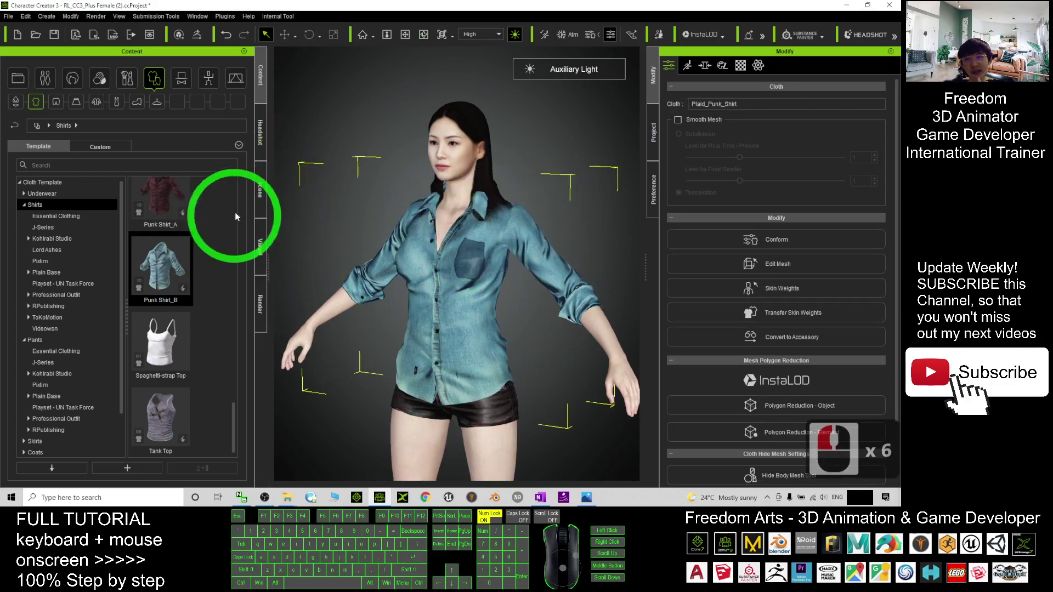
click(260, 189)
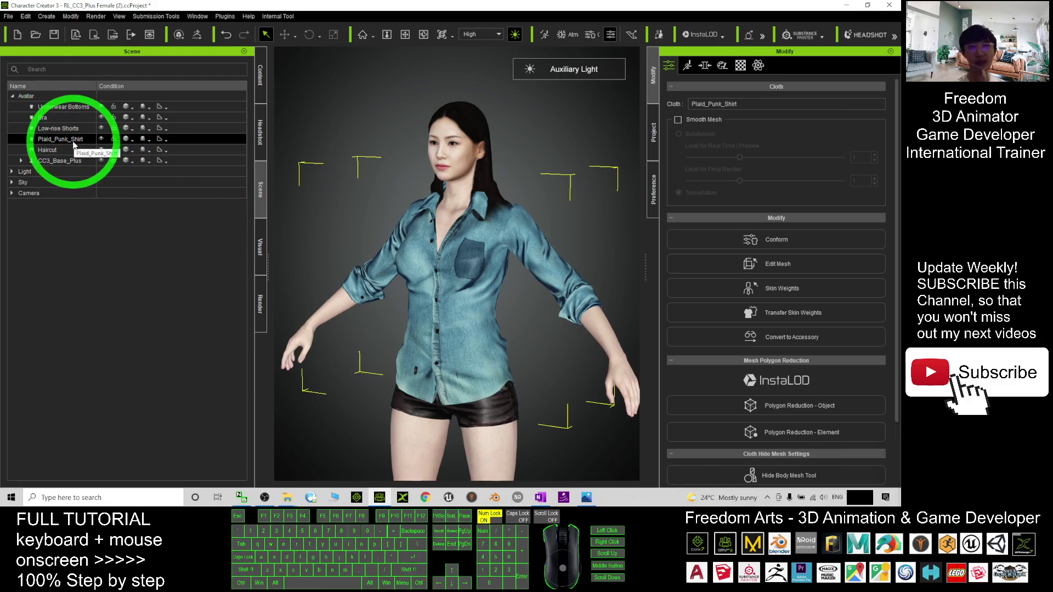
double_click(655, 69)
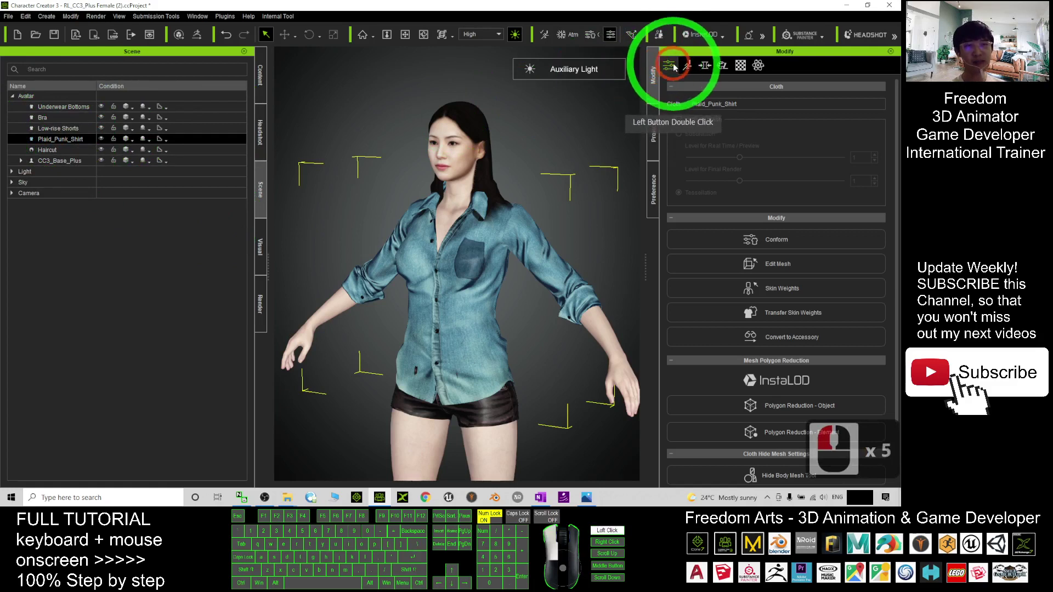
double_click(668, 66)
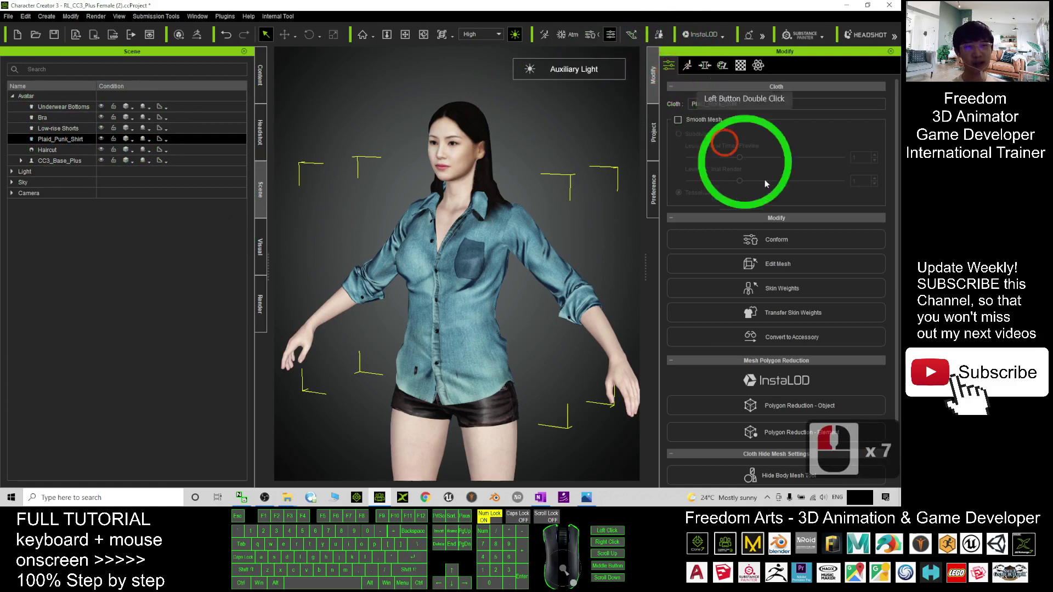
click(790, 241)
Loosen the shirt by raising Increase Size to 3.09 and view the avatar from the other side
key(c)
drag(485, 325, 435, 322)
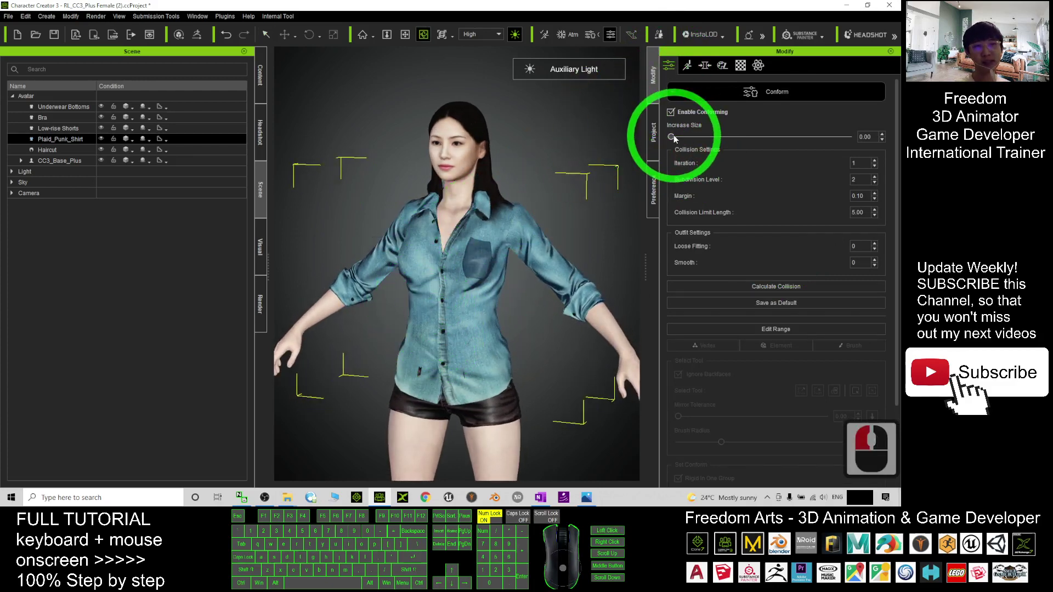
drag(676, 137, 779, 137)
click(706, 136)
click(694, 145)
key(c)
drag(517, 306, 653, 314)
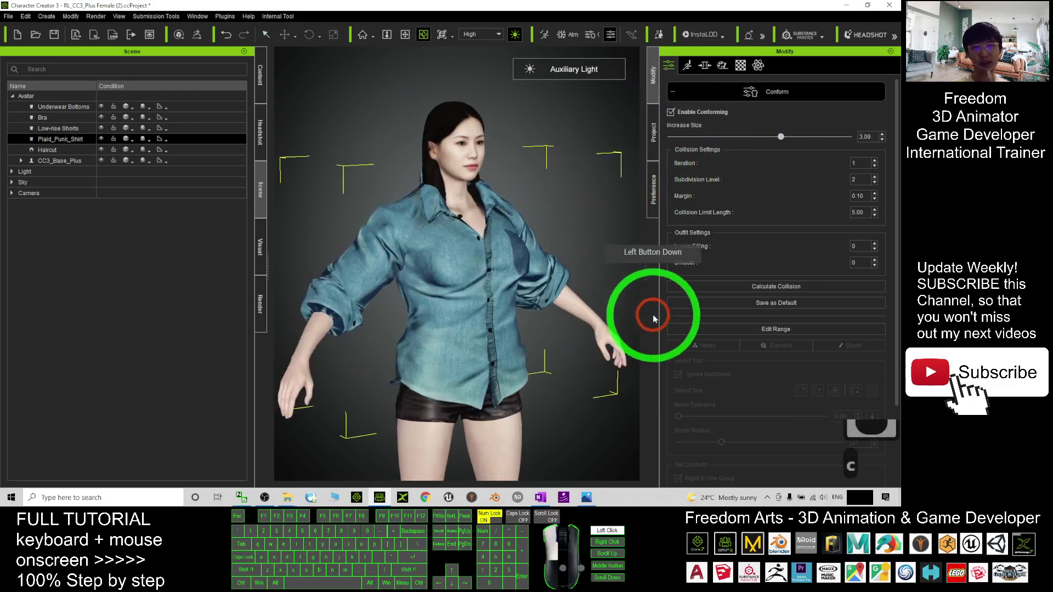
Enlarge the shirt further with an Increase Size of 4.47 and examine it from several angles
drag(781, 137, 829, 137)
key(c)
click(502, 341)
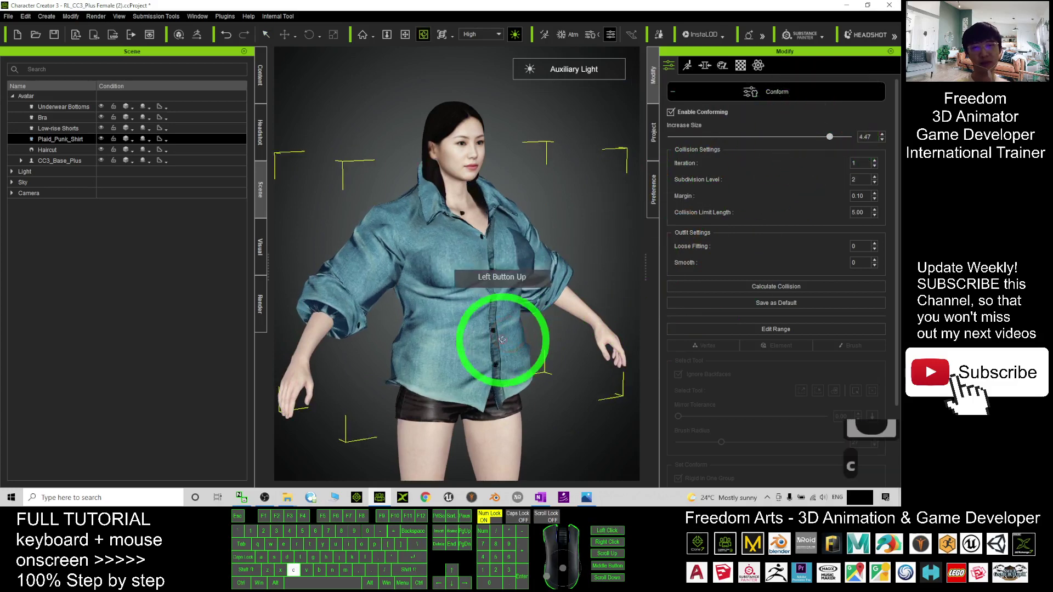
drag(501, 340, 606, 229)
drag(400, 328, 293, 308)
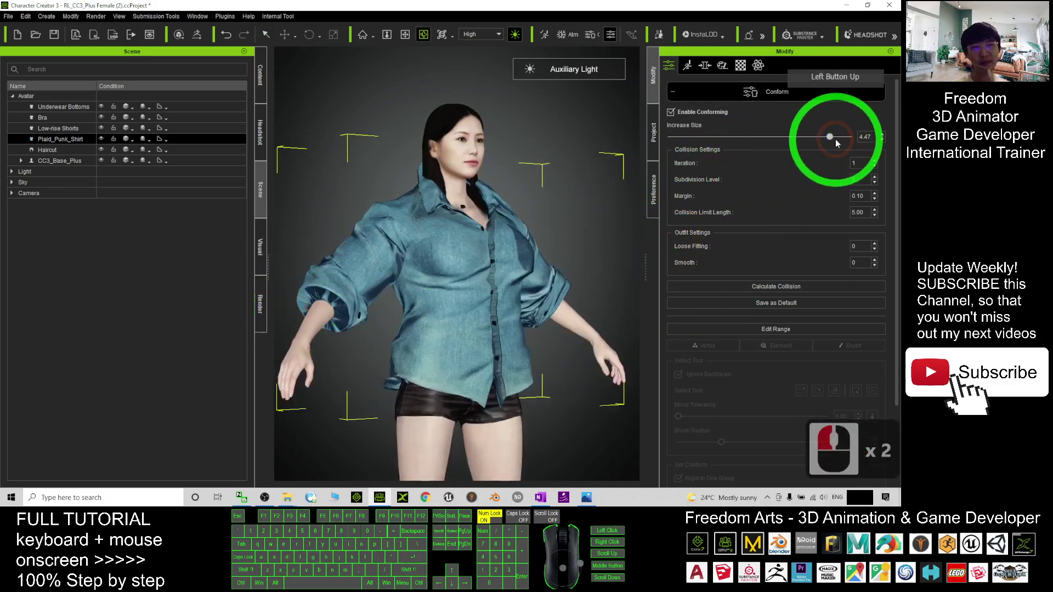
Reset the shirt's Increase Size to 0.00
drag(834, 140, 557, 136)
key(q)
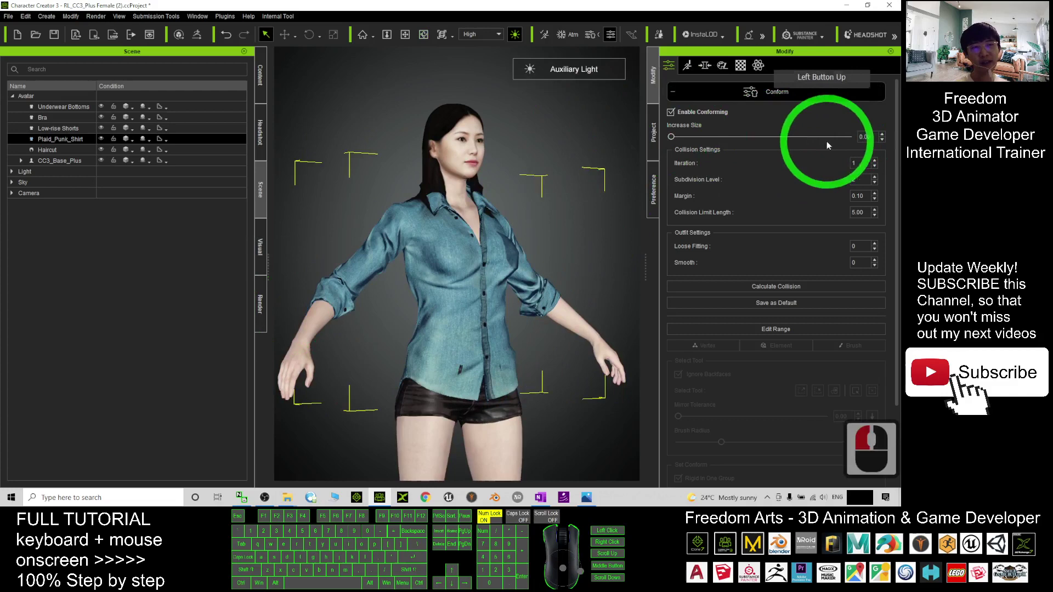
key(c)
drag(411, 276, 313, 344)
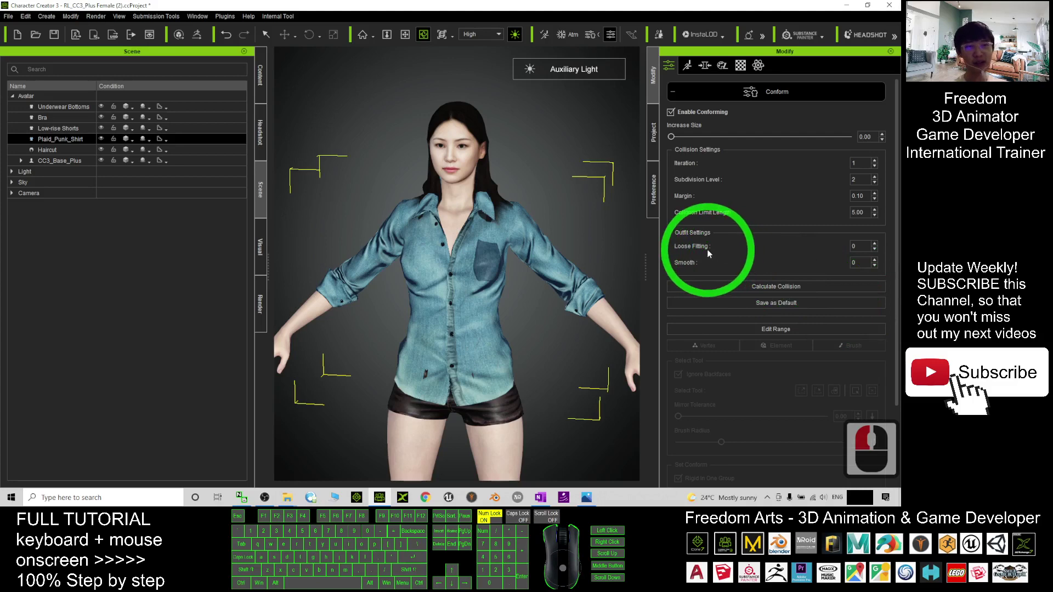
Calculate the shirt's collision with Loose Fitting and Smooth both at 0
click(751, 286)
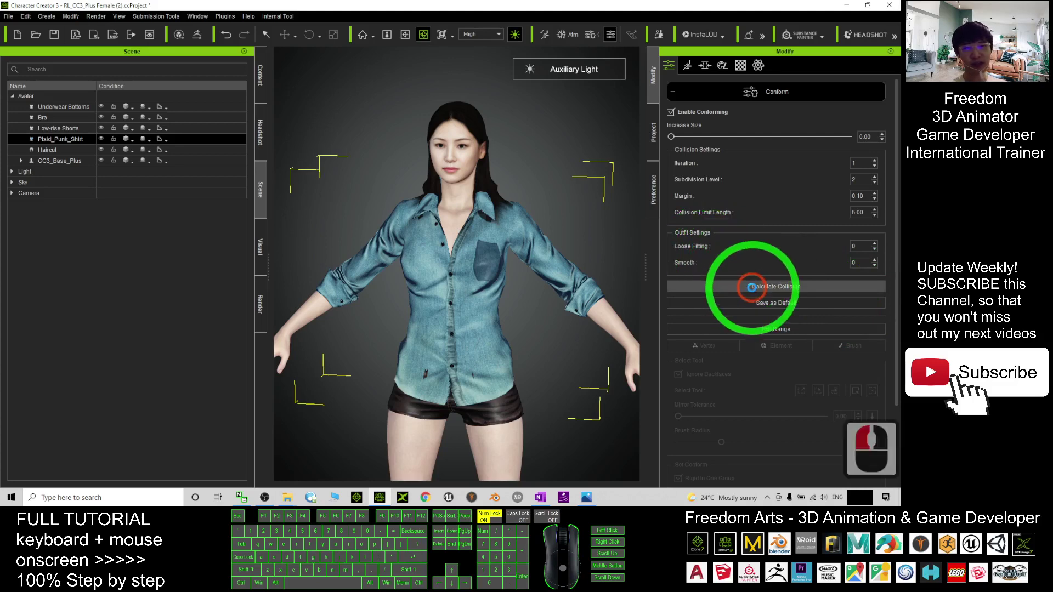
key(c)
drag(441, 332, 588, 270)
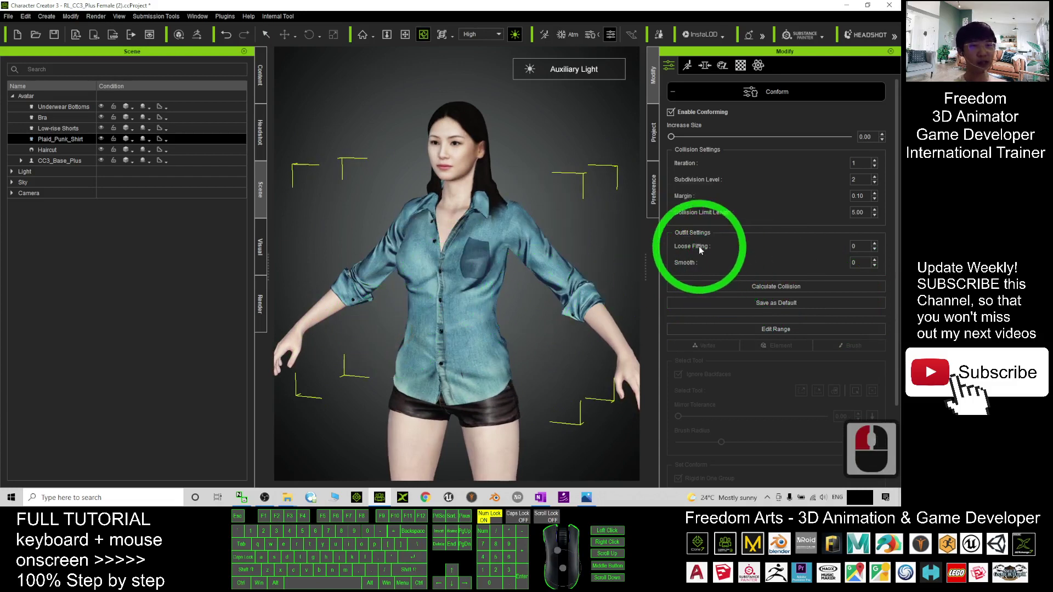
Set the shirt's Loose Fitting to 5 and recalculate the collision to tighten it around the body
double_click(874, 245)
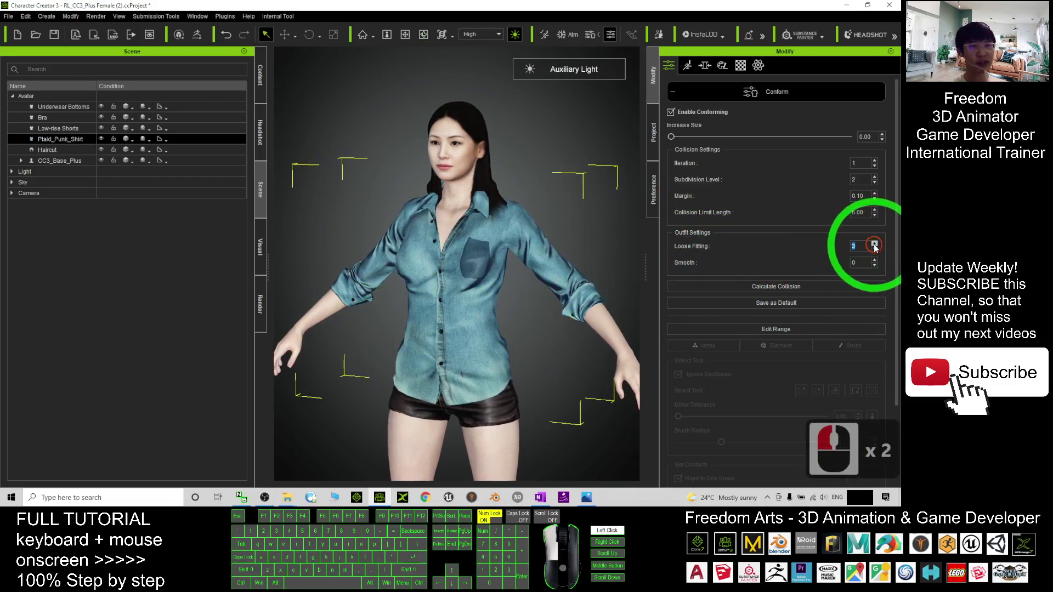
click(784, 285)
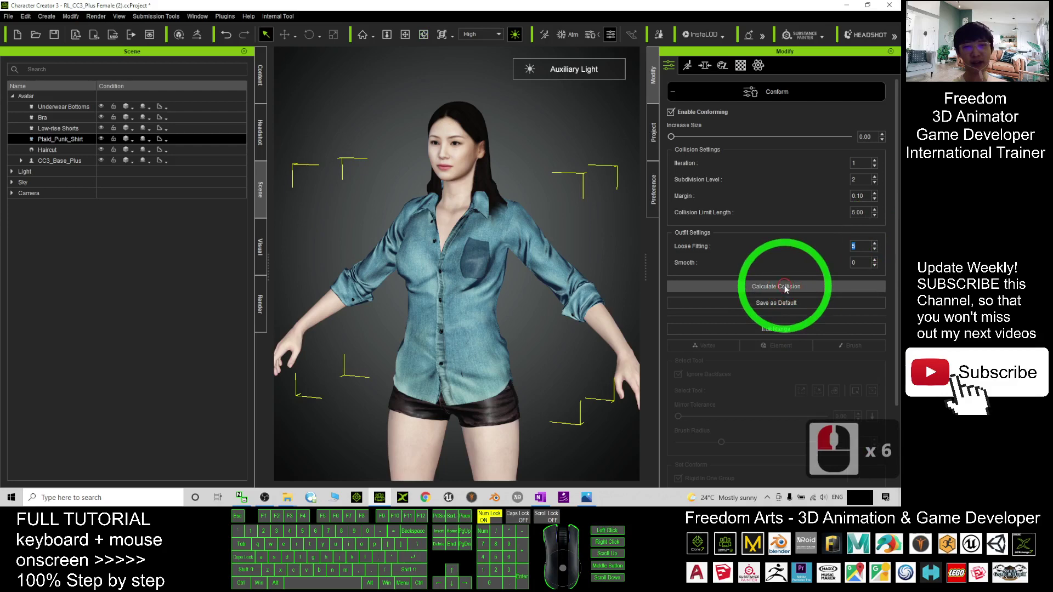
click(547, 276)
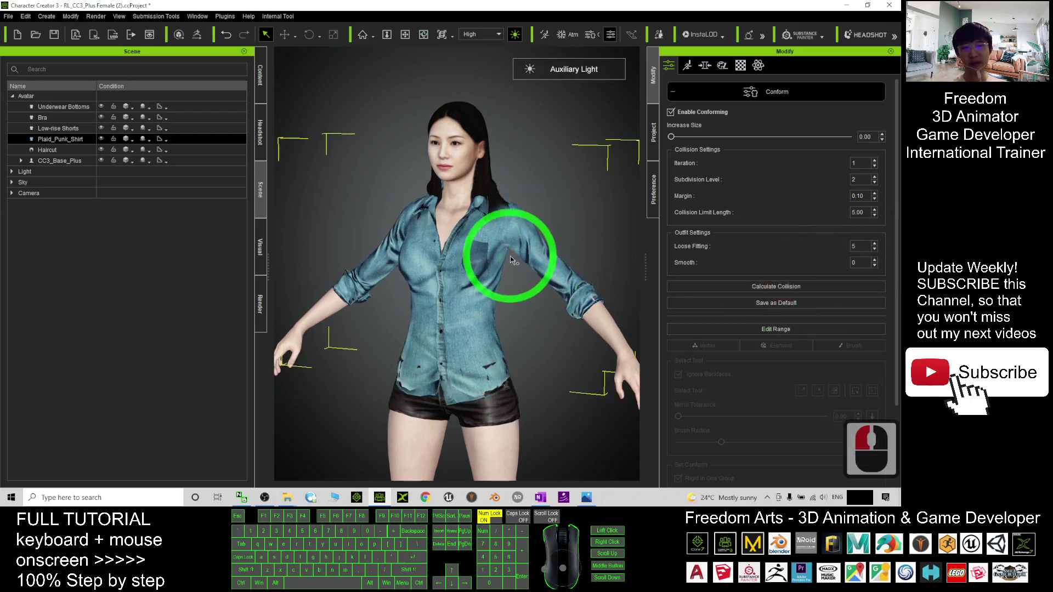
drag(349, 361, 472, 256)
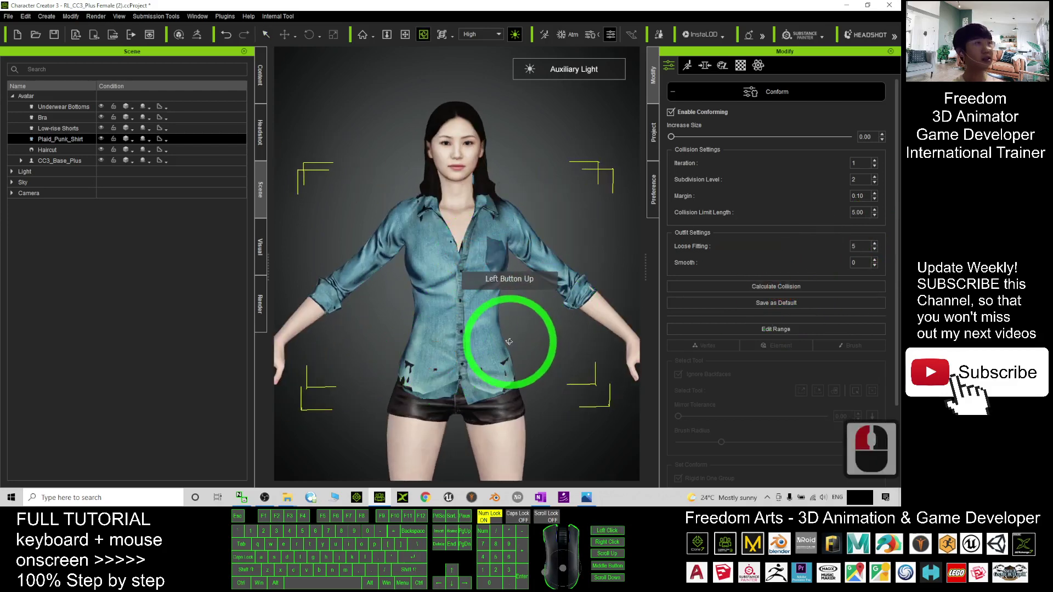
scroll(460, 332, up, 5)
drag(447, 336, 542, 288)
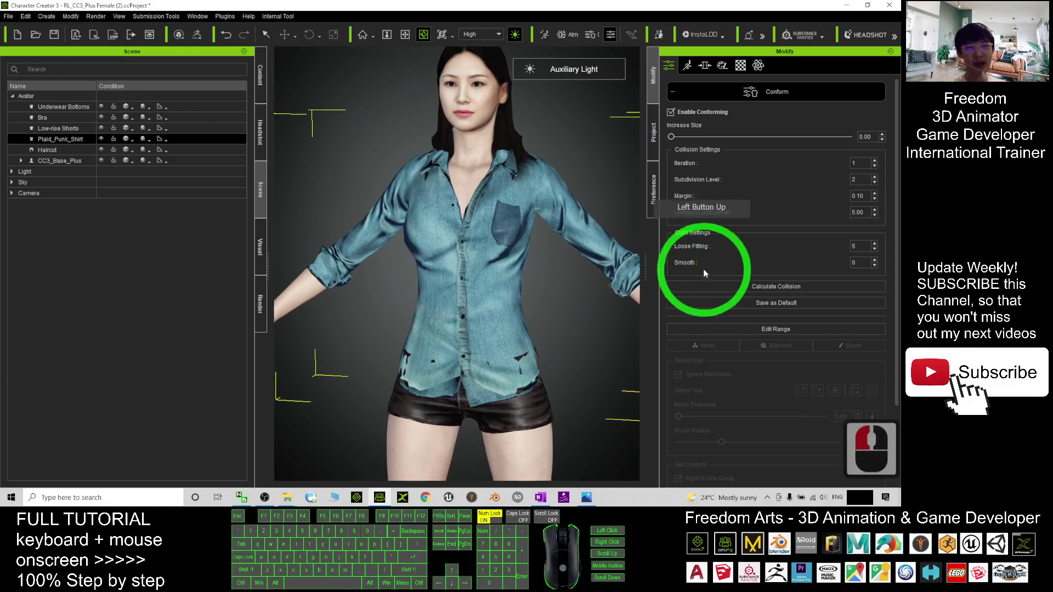
Set the shirt's Smooth value to 5 and recalculate the collision
double_click(873, 260)
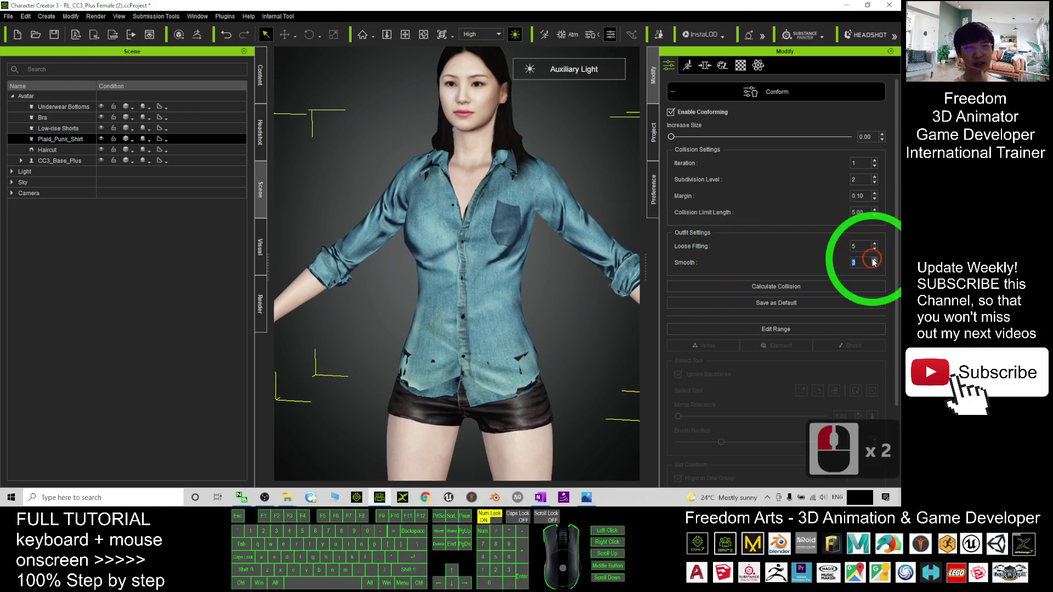
click(772, 284)
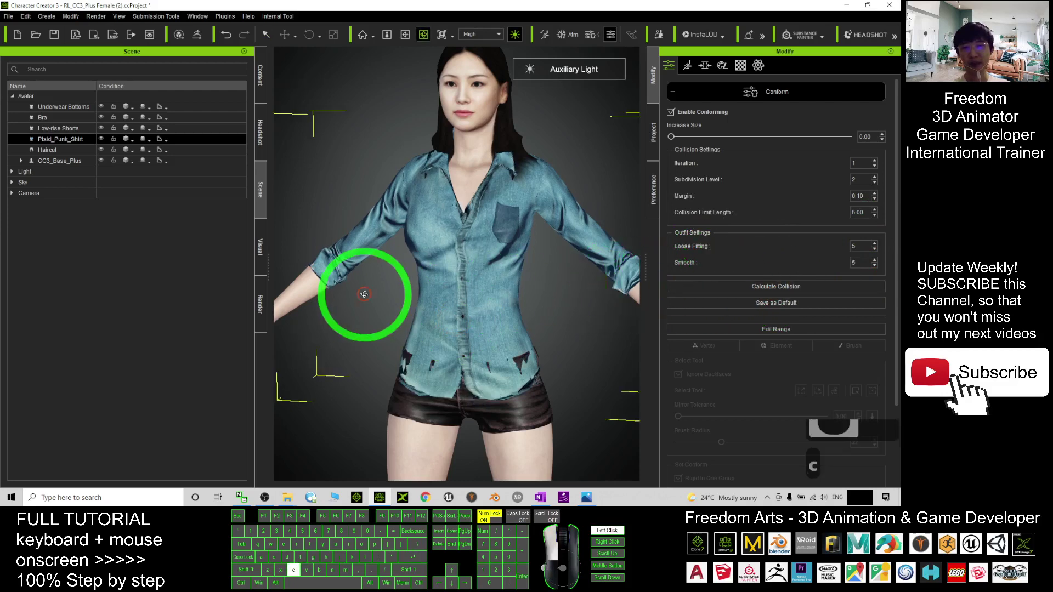
drag(360, 294, 538, 340)
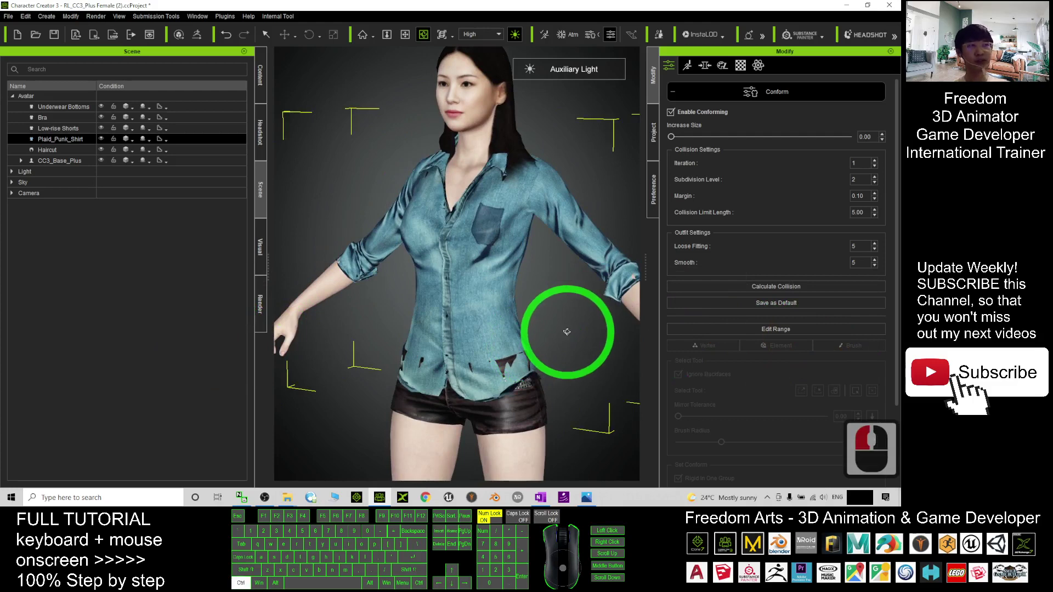
Examine the fitted shirt from several angles, especially the lower hem over the shorts
drag(482, 324, 458, 265)
scroll(478, 319, down, 3)
key(c)
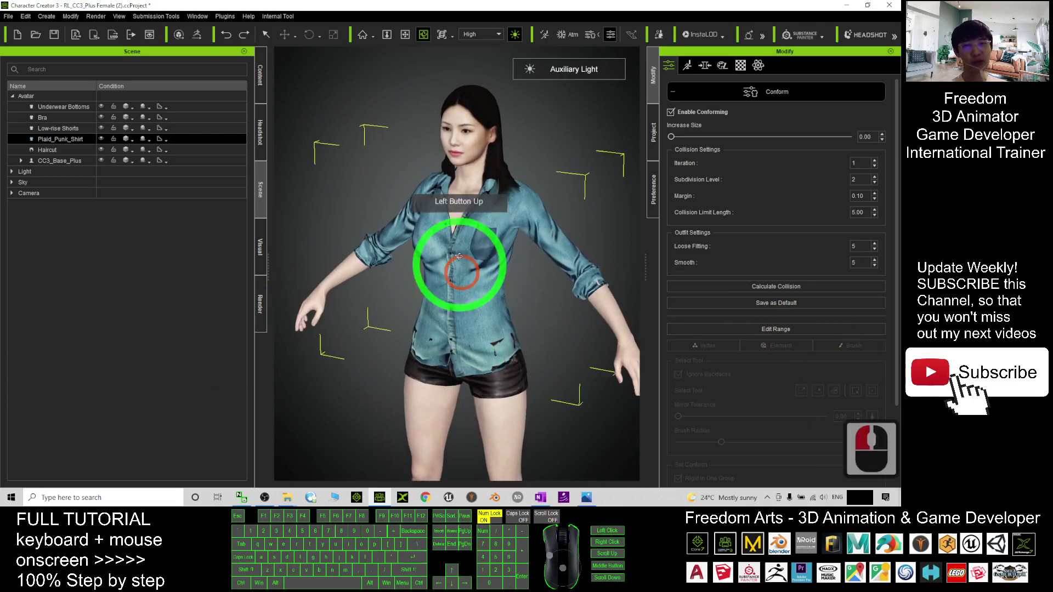
drag(445, 310, 435, 244)
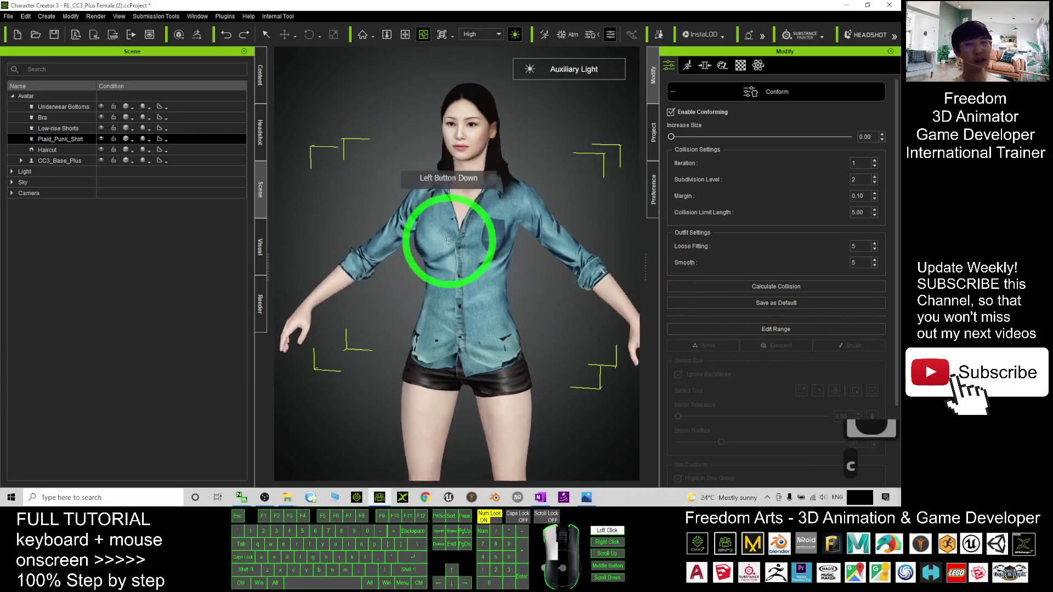
scroll(512, 388, up, 3)
scroll(510, 349, up, 6)
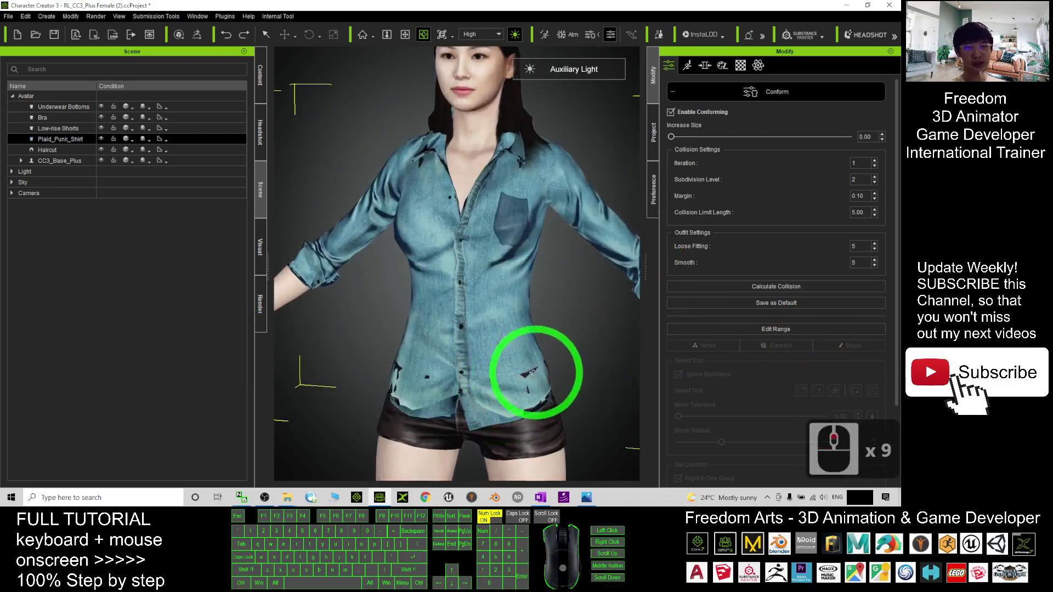
key(c)
drag(420, 353, 558, 352)
key(c)
drag(591, 313, 485, 354)
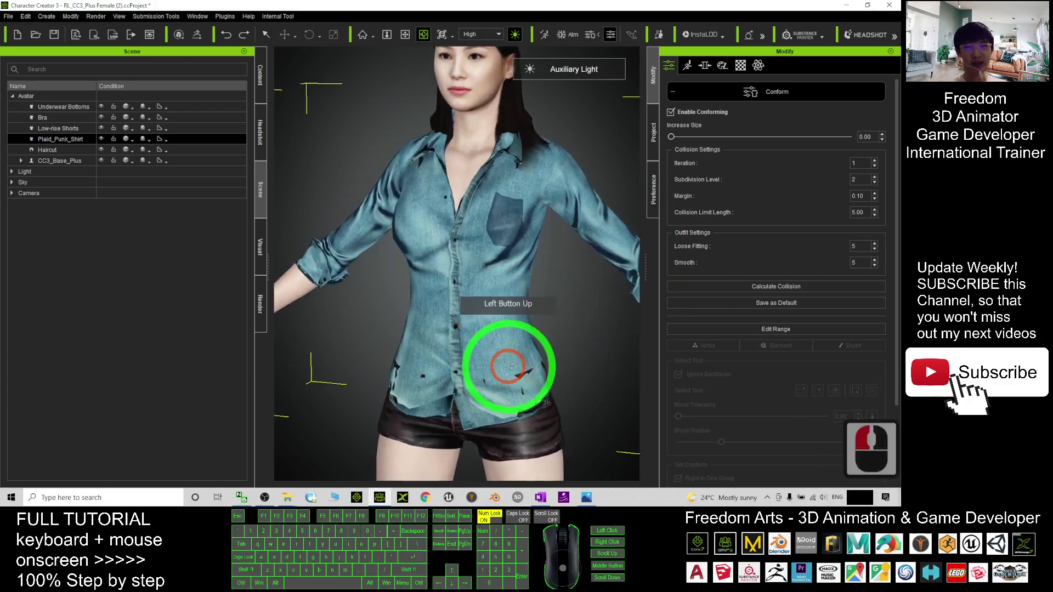
Leave the Conform settings and open the shirt's Edit Mesh tools in Sculpt mode with the brush that pushes the surface outward
scroll(781, 140, up, 4)
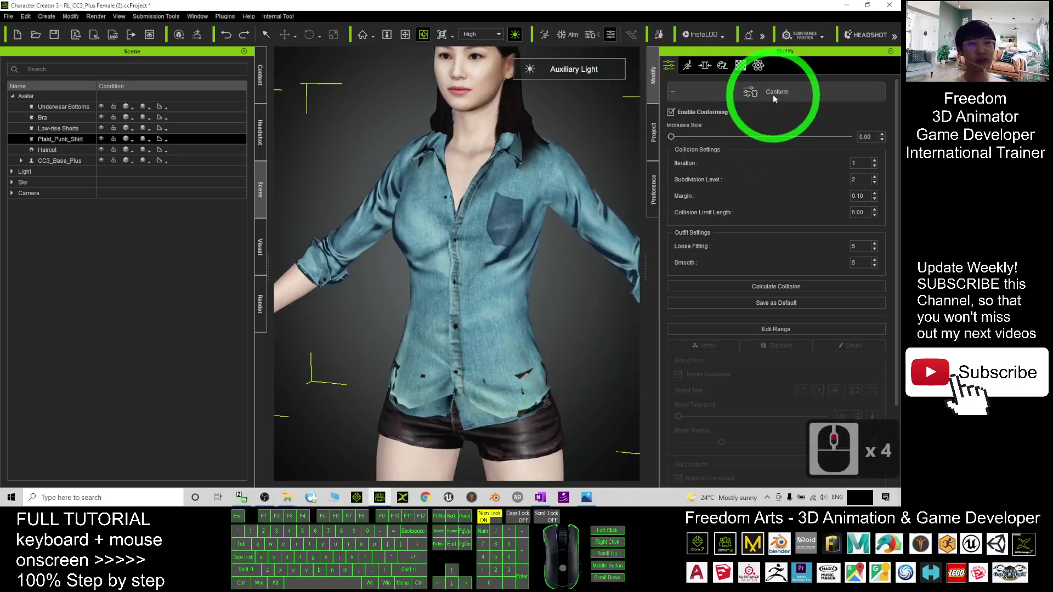
click(774, 93)
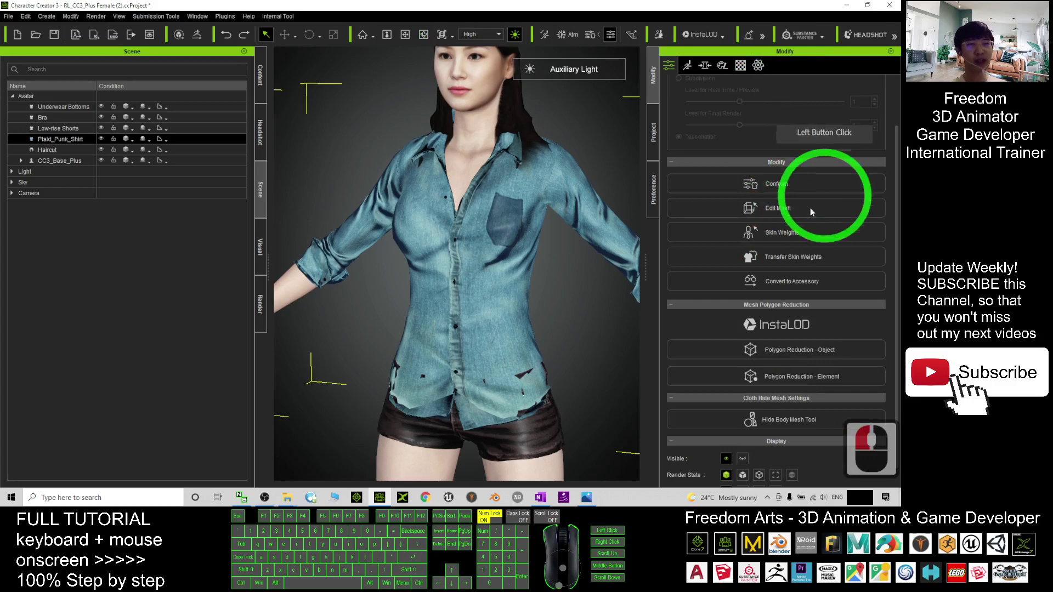
click(772, 210)
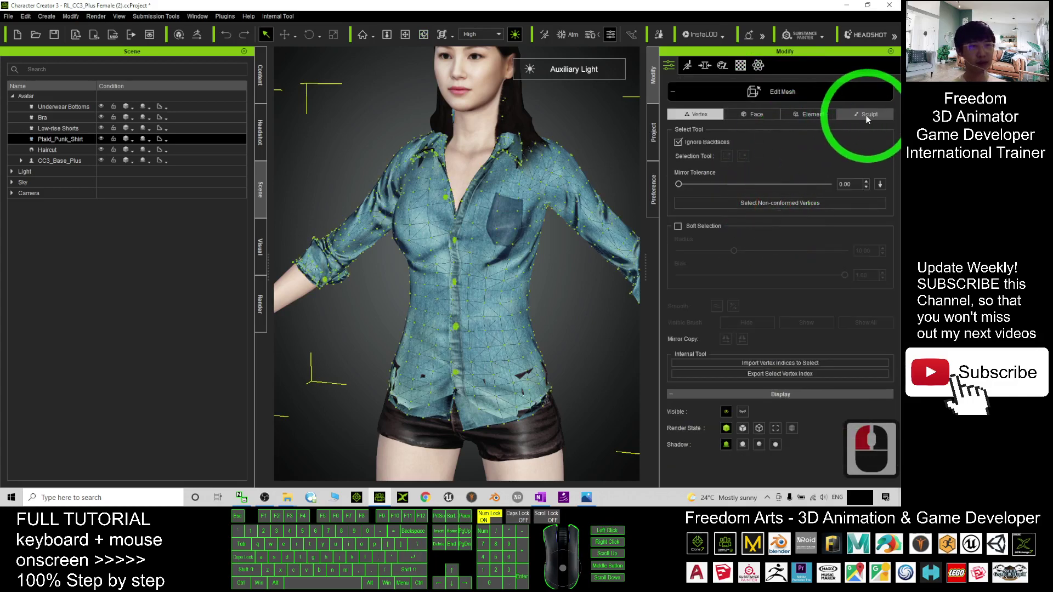
click(868, 115)
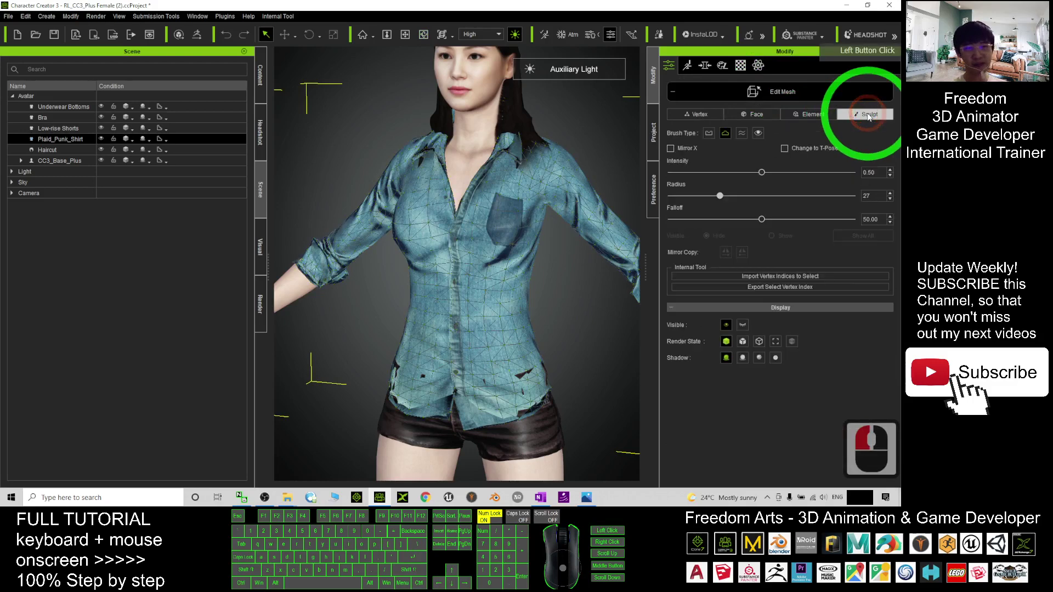
click(725, 134)
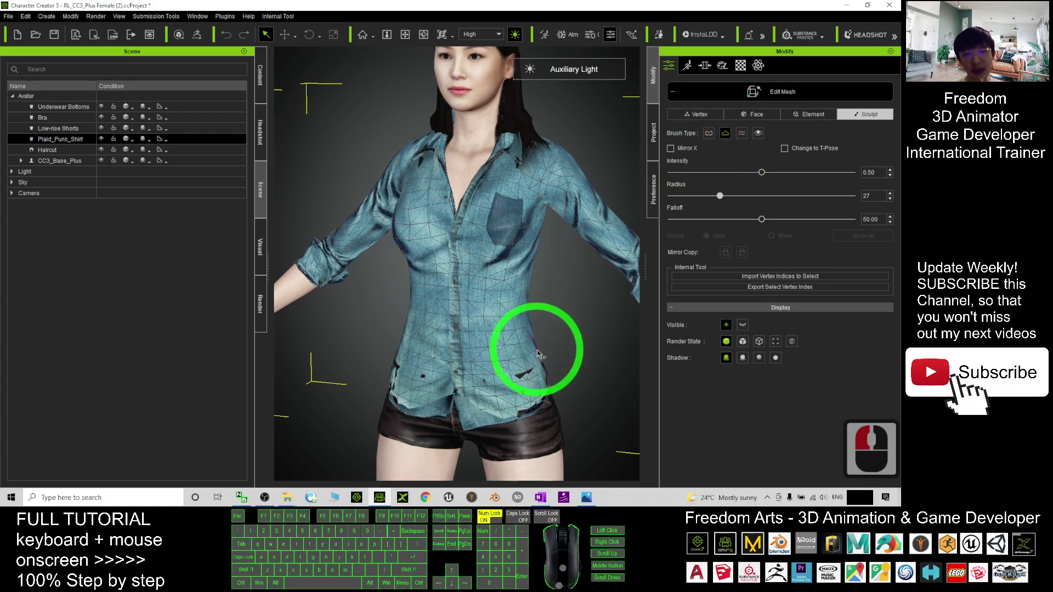
Sculpt the shirt outward over the gaps at the avatar's front left hip
mouse_move(504, 343)
mouse_down()
mouse_move(548, 342)
mouse_move(498, 358)
mouse_move(511, 378)
mouse_up()
key(q)
key(q)
key(q)
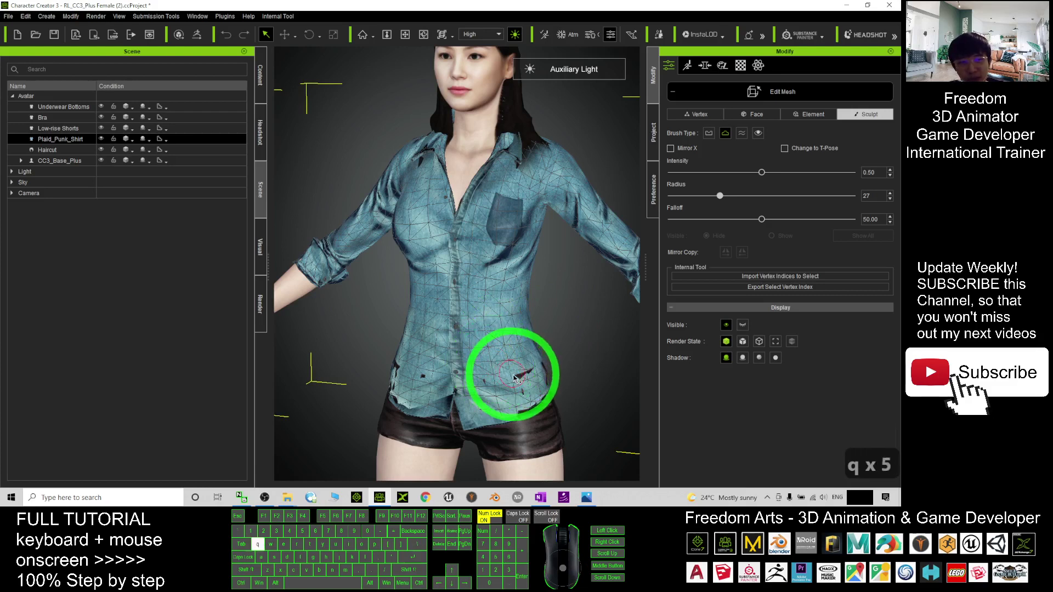
click(524, 375)
click(521, 374)
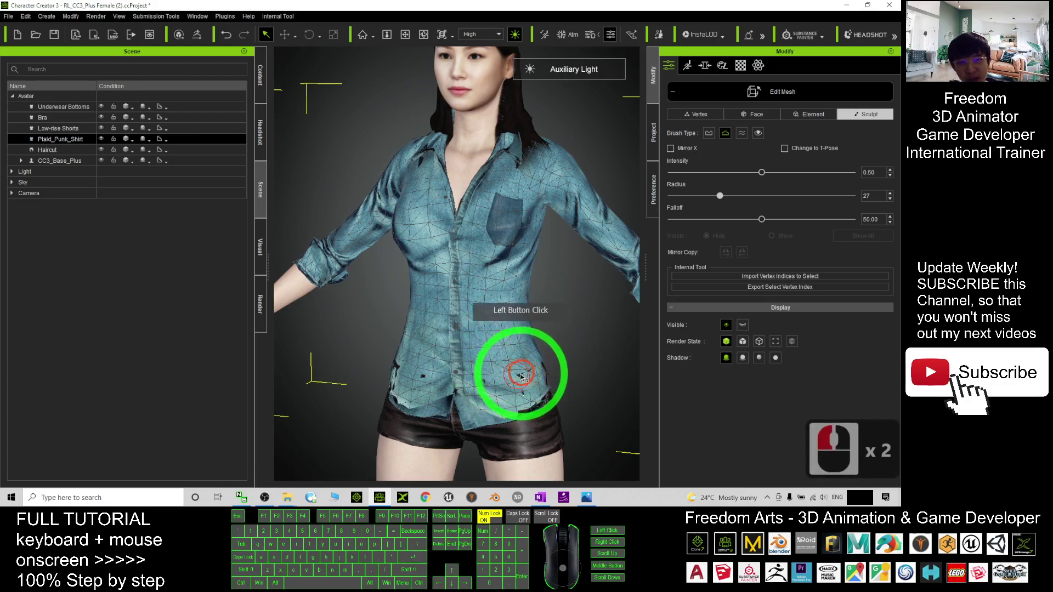
Sculpt the shirt outward over the gaps along the avatar's front right hip and side hem
click(402, 371)
click(393, 384)
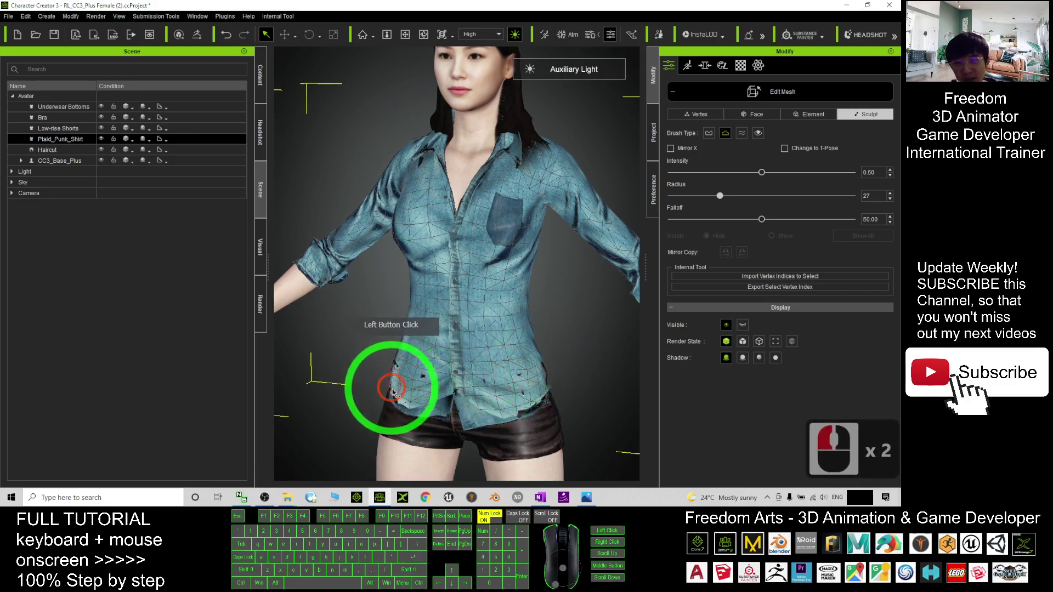
click(395, 398)
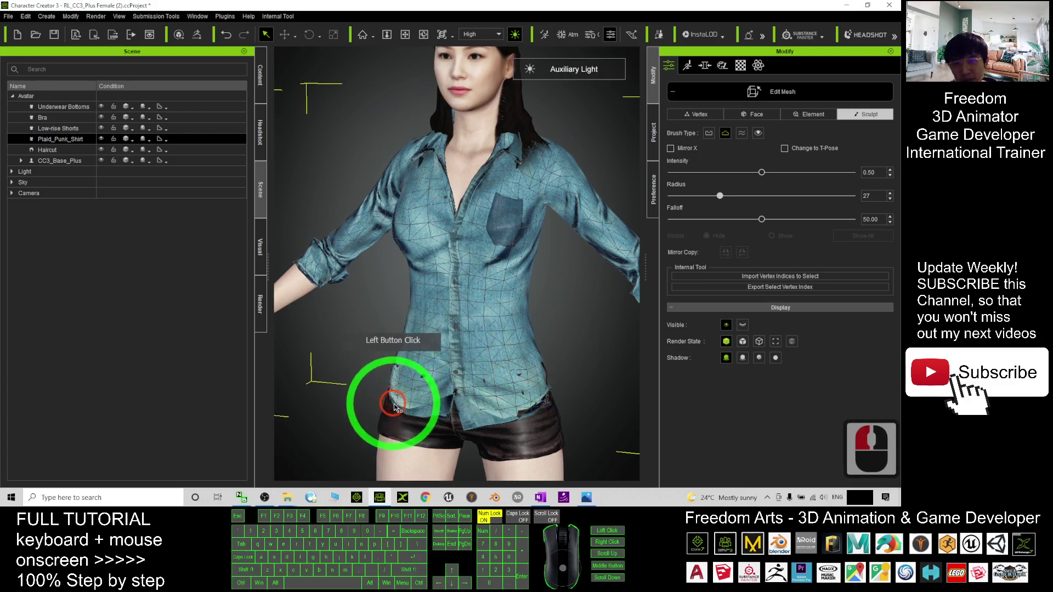
click(402, 377)
click(394, 368)
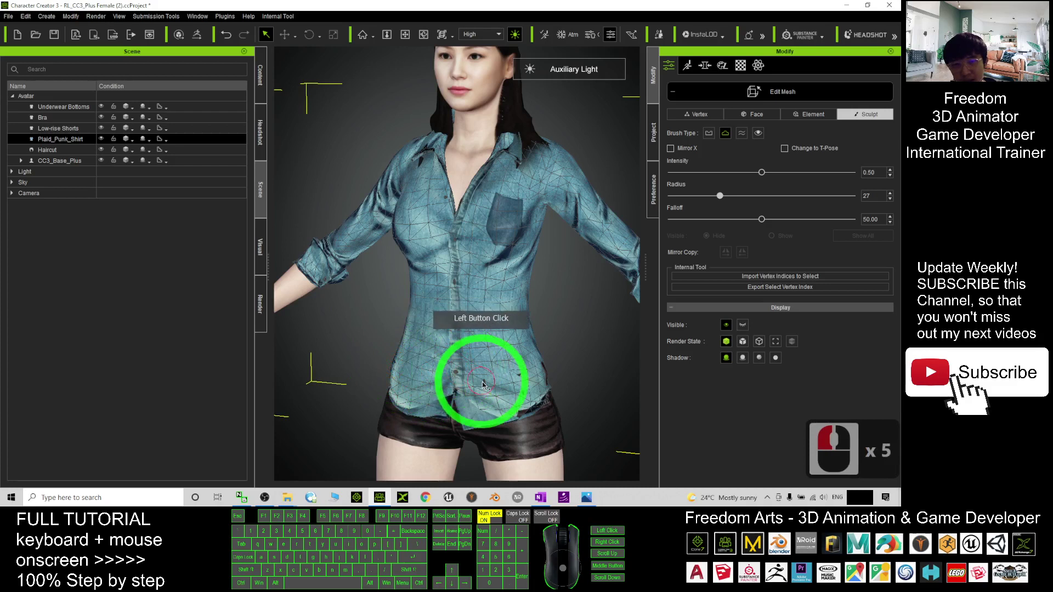
Sculpt the lower button placket and the front left hem outward so the cloth covers the shorts
click(448, 377)
click(456, 375)
click(477, 392)
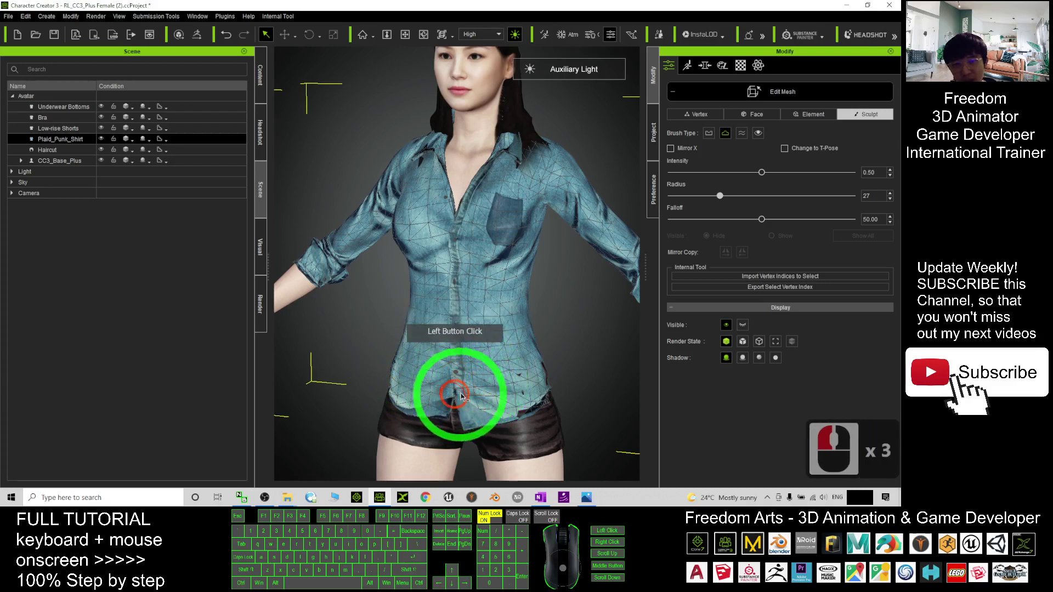
click(519, 397)
click(526, 407)
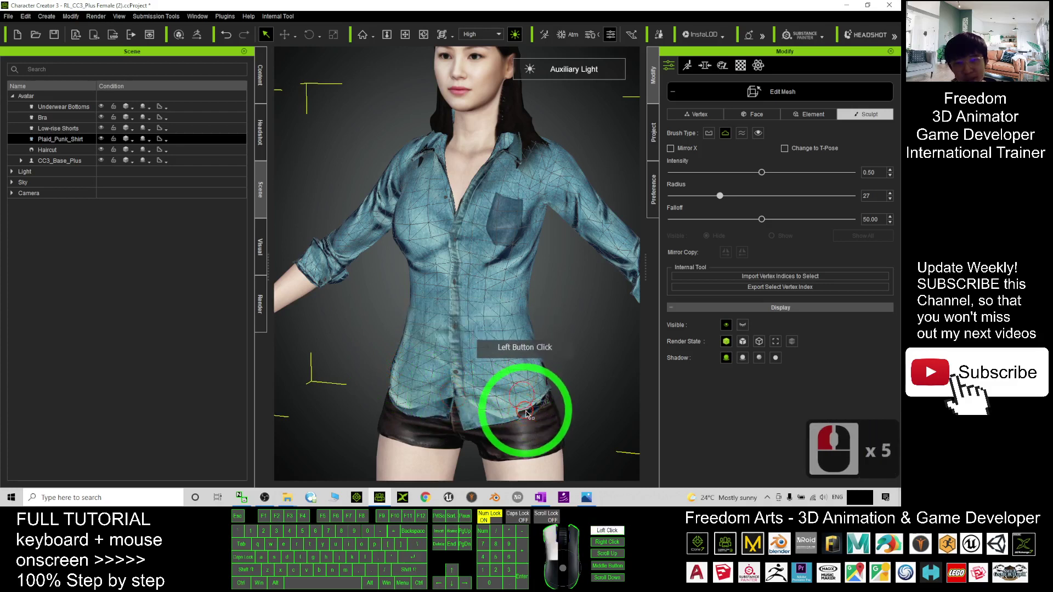
click(522, 416)
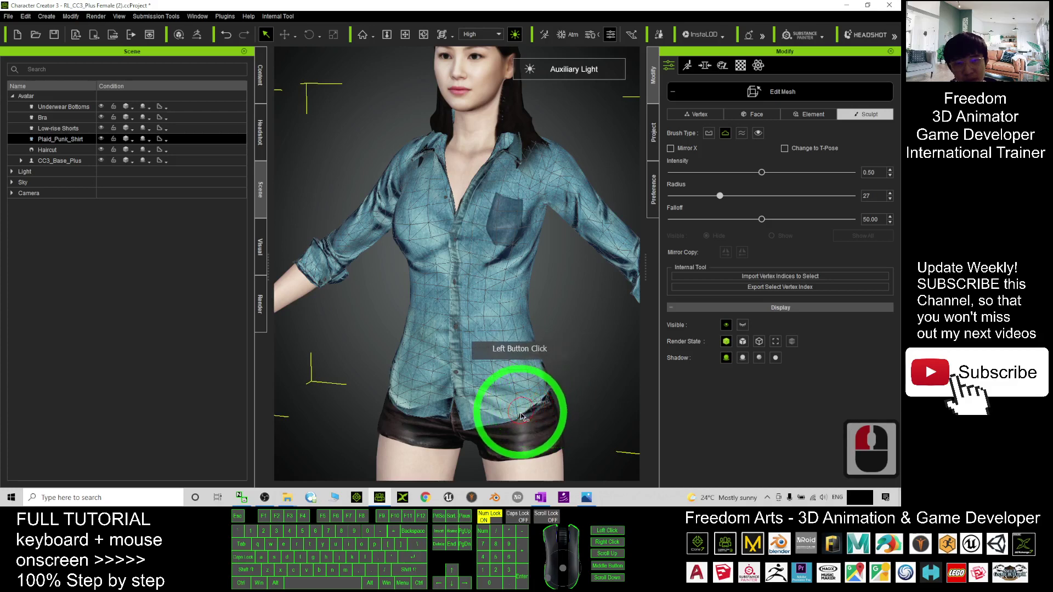
Sculpt the shirt outward around the collar, upper chest and right side of the waist
scroll(554, 228, down, 5)
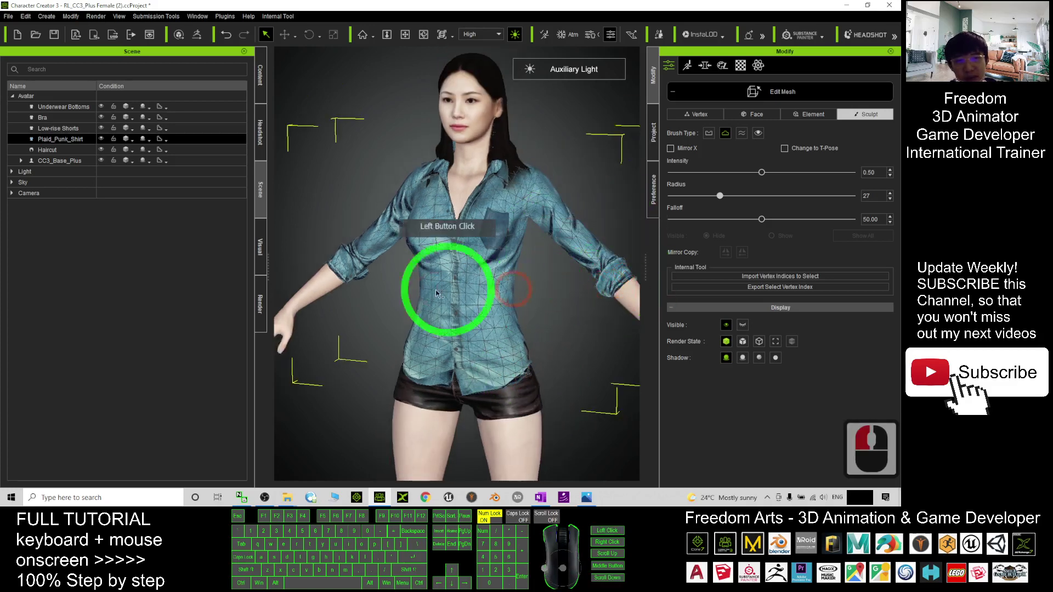
scroll(384, 315, down, 3)
click(431, 200)
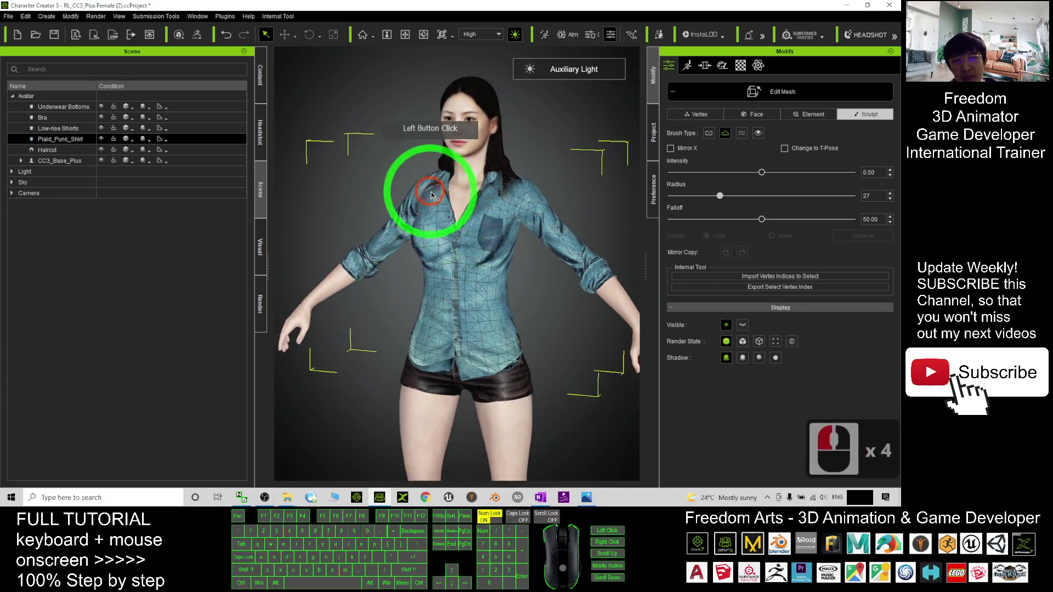
click(501, 199)
click(425, 277)
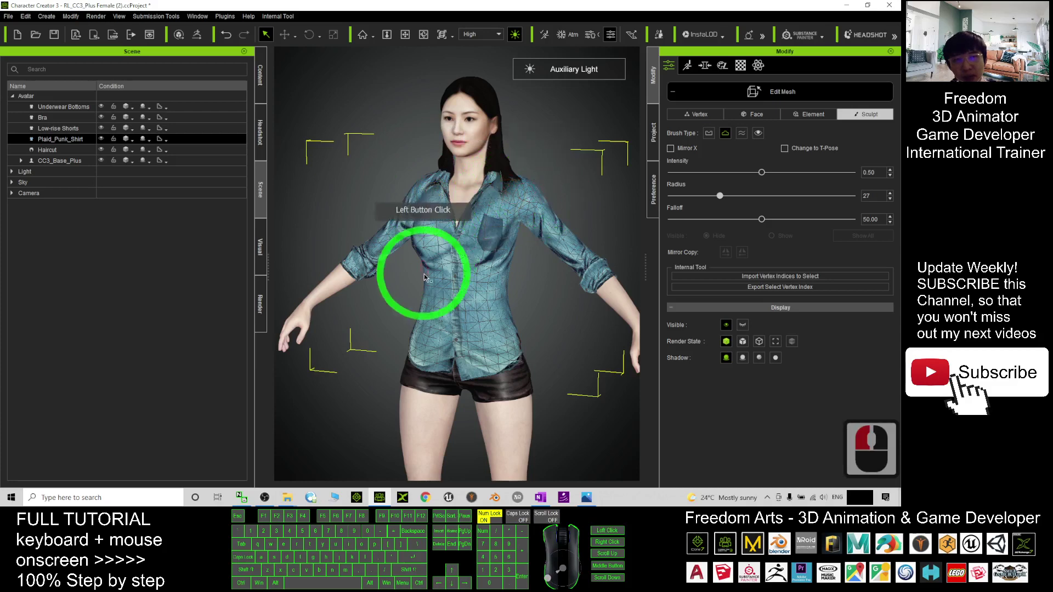
Sculpt the shirt outward over the gap at the avatar's right hip, seen from the right side
key(c)
drag(411, 301, 578, 334)
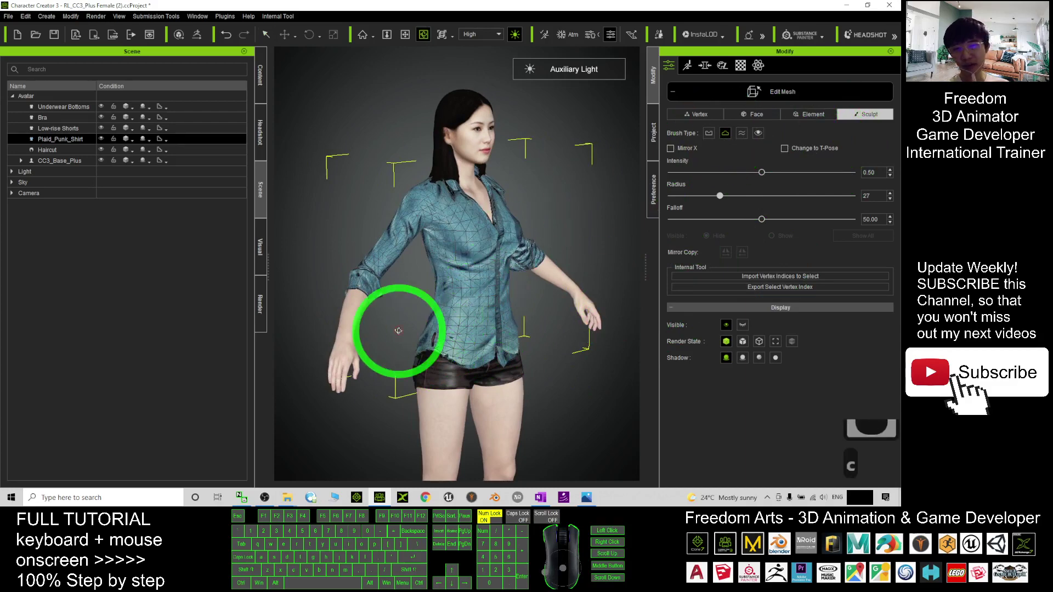
drag(398, 331, 447, 343)
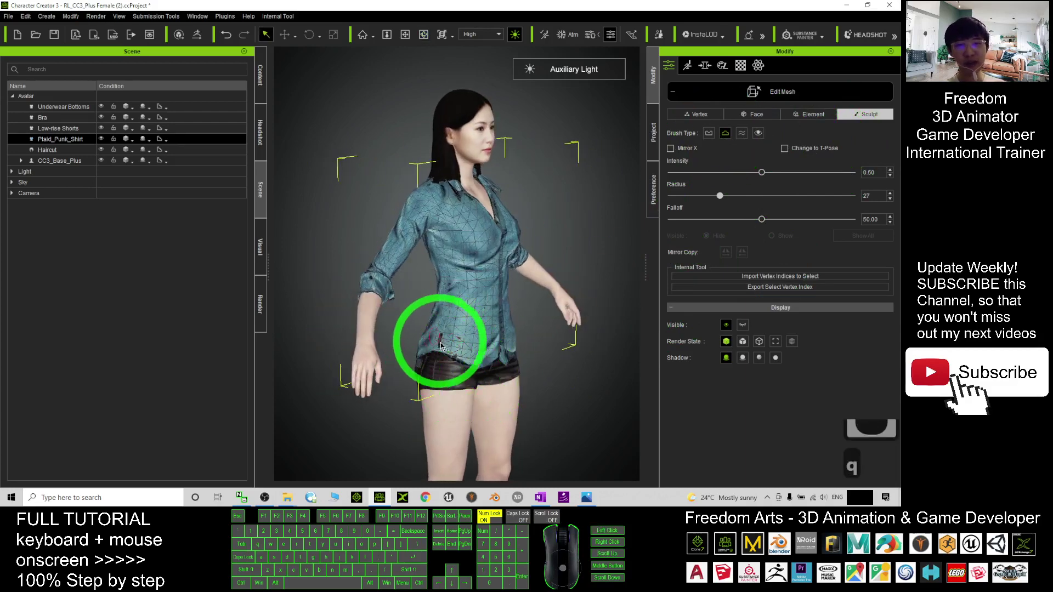
click(442, 341)
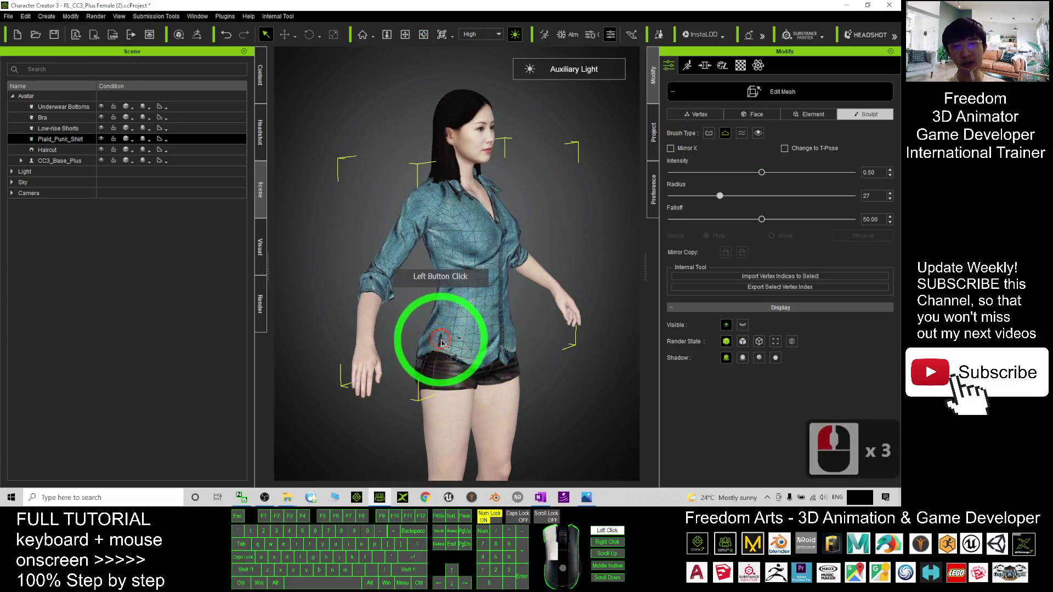
Sculpt the front right hem outward in a close side view to cover the remaining gaps above the shorts
key(c)
drag(484, 359, 419, 355)
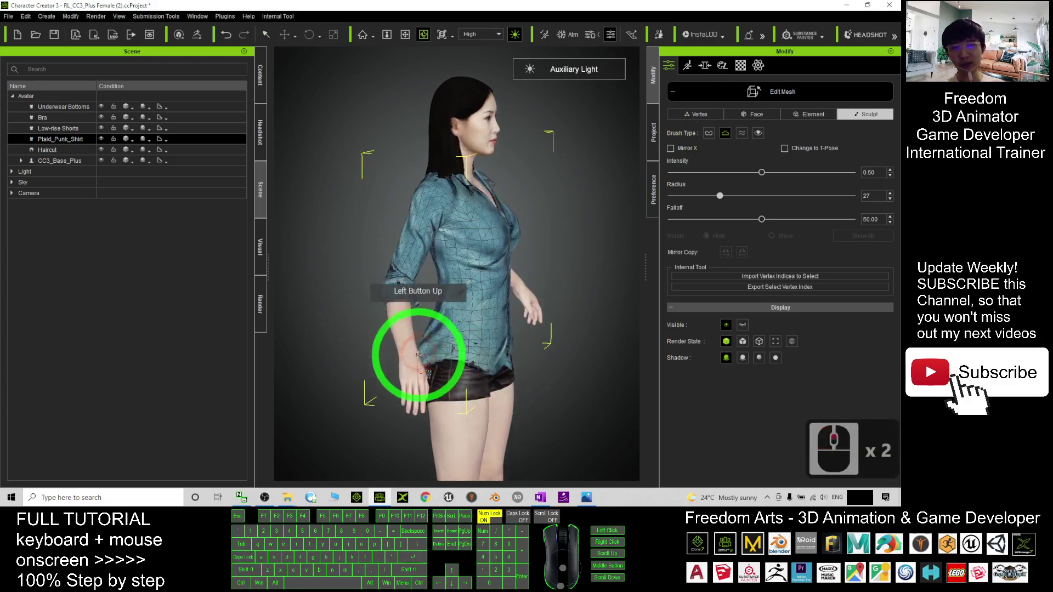
scroll(465, 370, up, 9)
key(x)
drag(469, 377, 464, 353)
key(c)
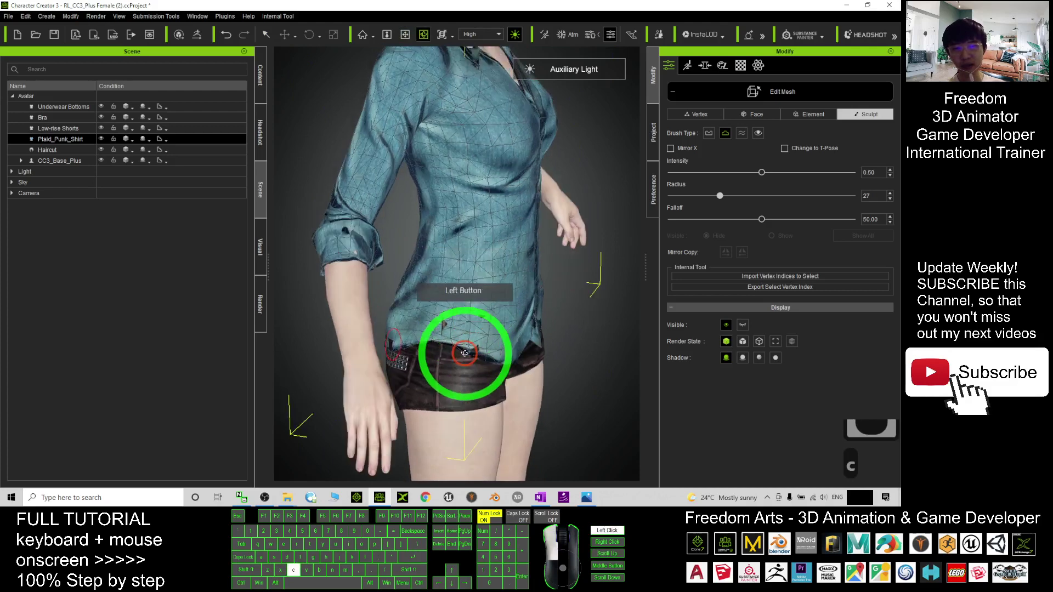
click(484, 317)
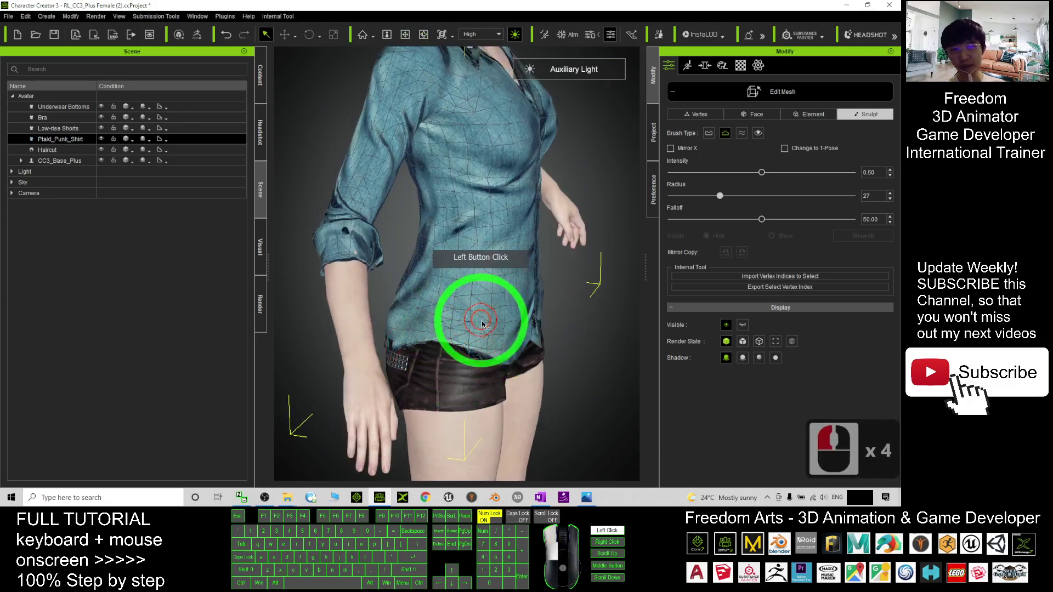
Sculpt the shirt's rear hem outward over the shorts' back pockets
key(c)
drag(373, 331, 481, 359)
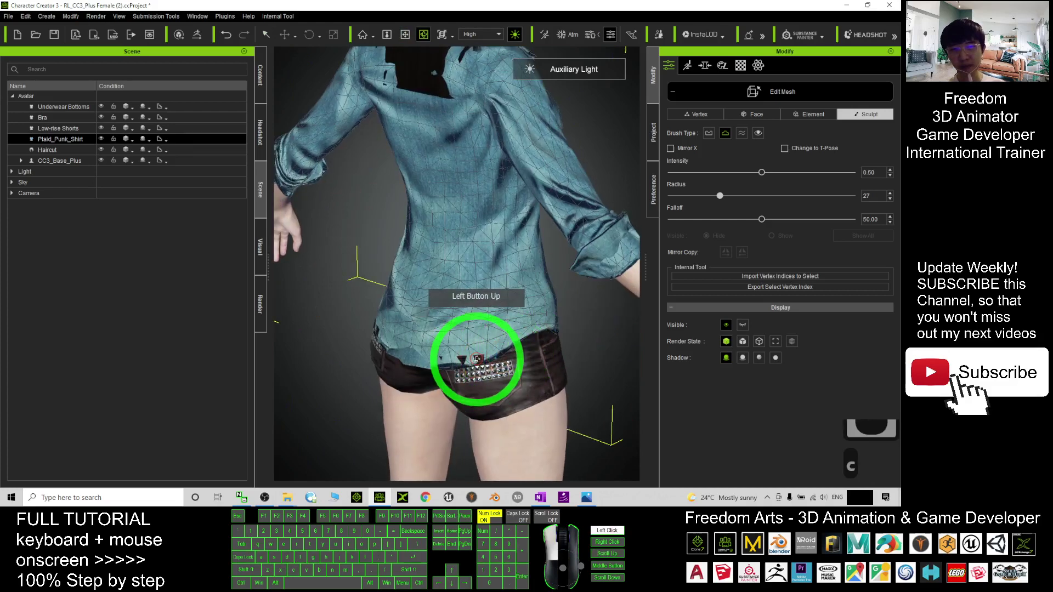
click(437, 364)
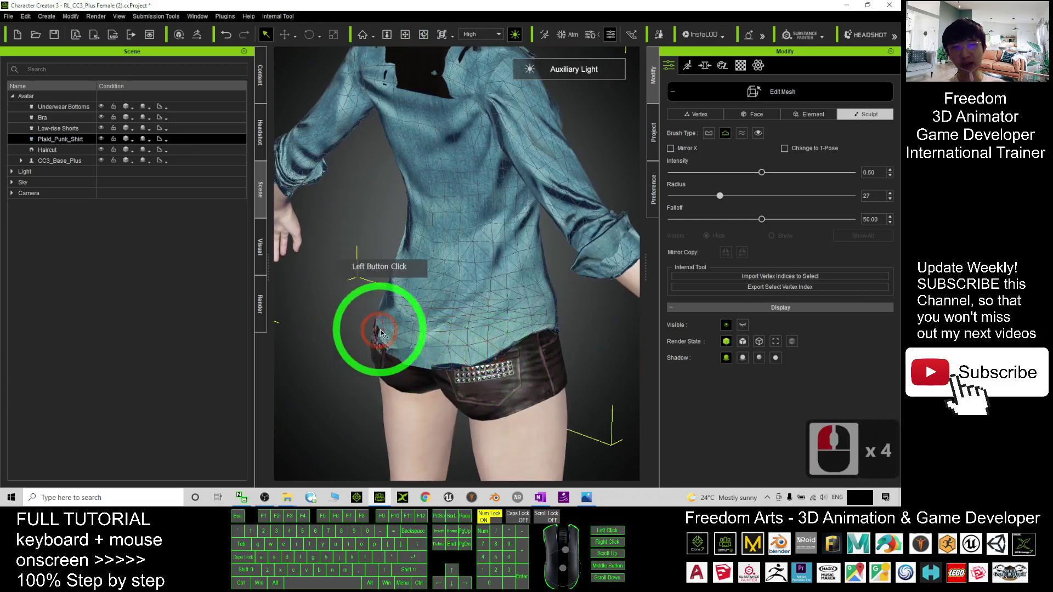
key(c)
drag(381, 332, 463, 353)
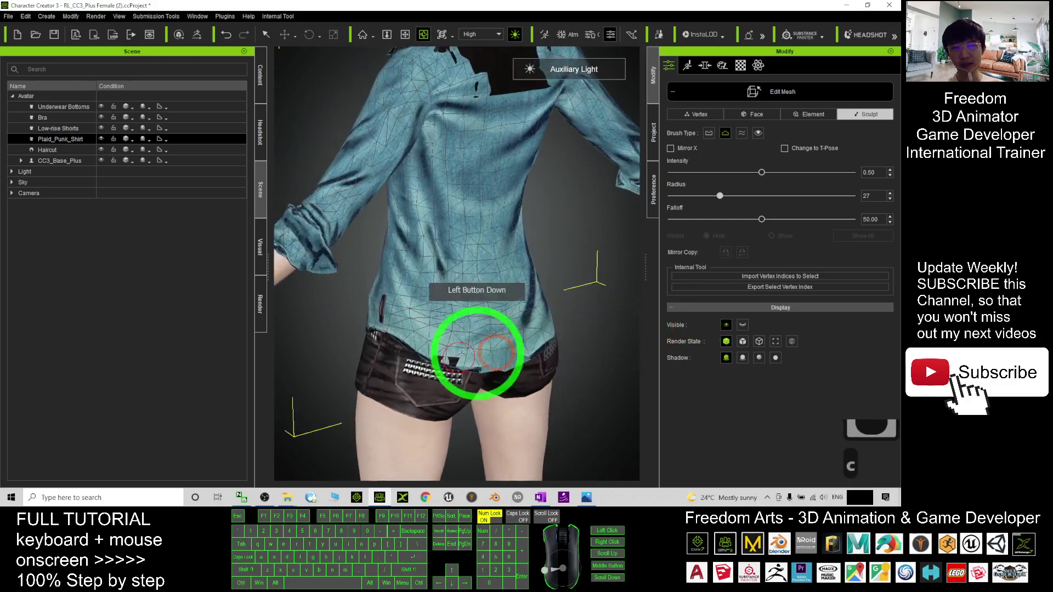
click(437, 365)
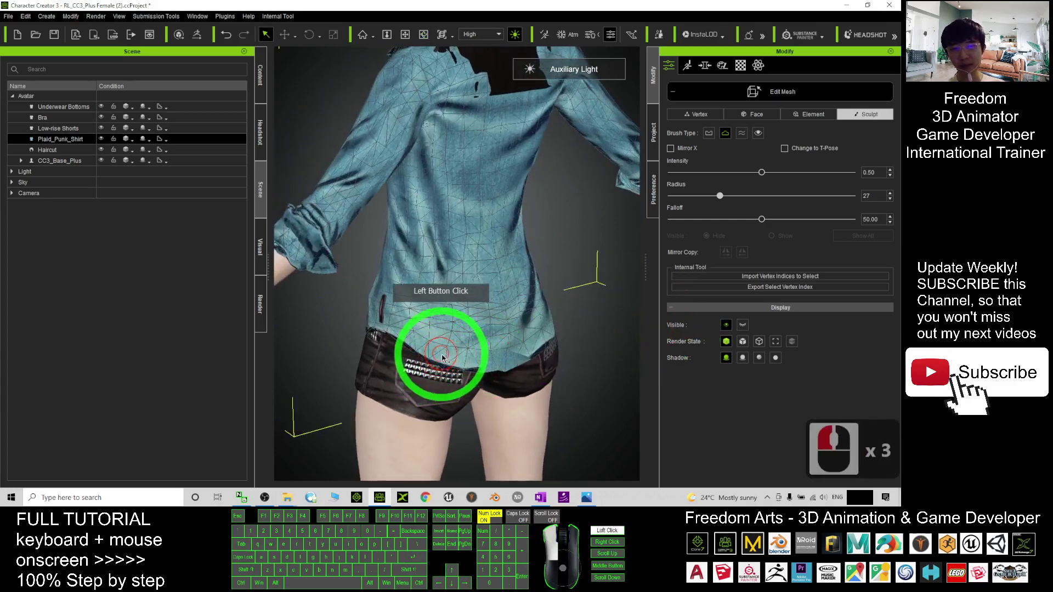
click(472, 358)
Sculpt the shirt outward over the slit-shaped gap at the avatar's left hip and the adjoining back hem
key(c)
mouse_move(451, 341)
mouse_down()
mouse_move(534, 346)
mouse_move(458, 337)
mouse_up()
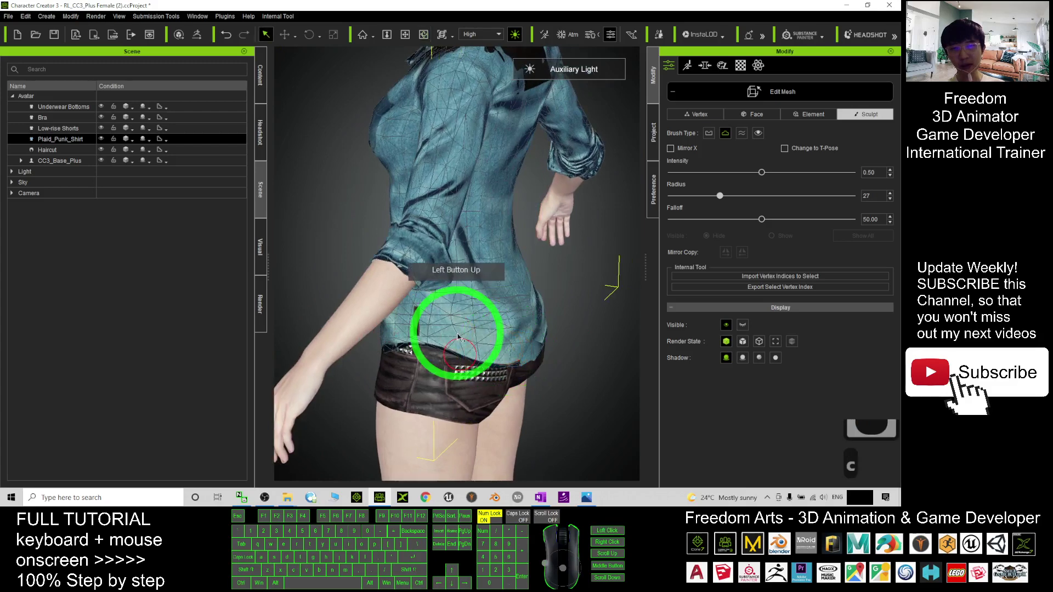
click(418, 317)
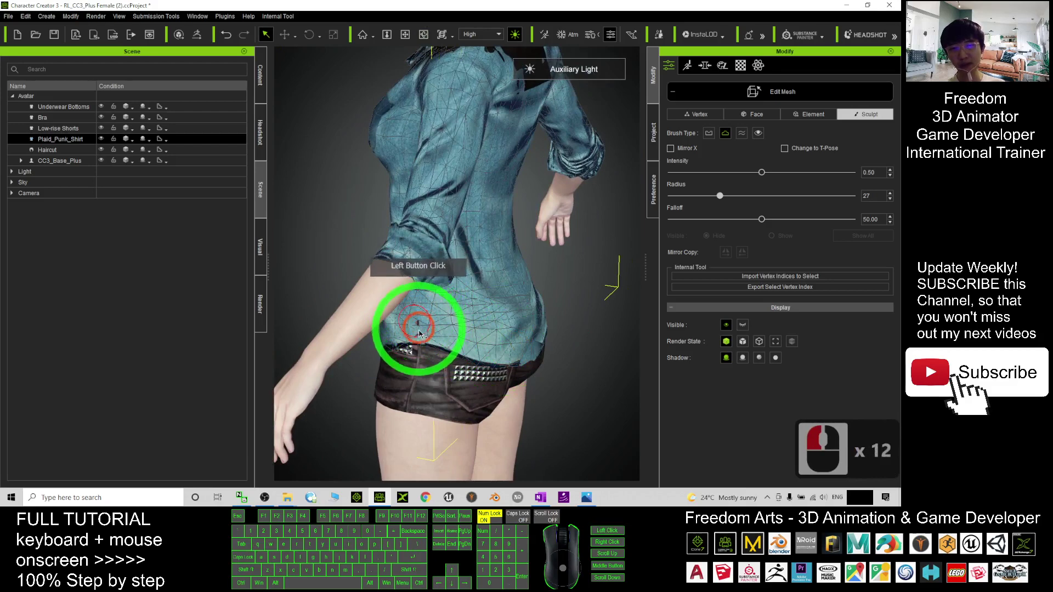
click(475, 341)
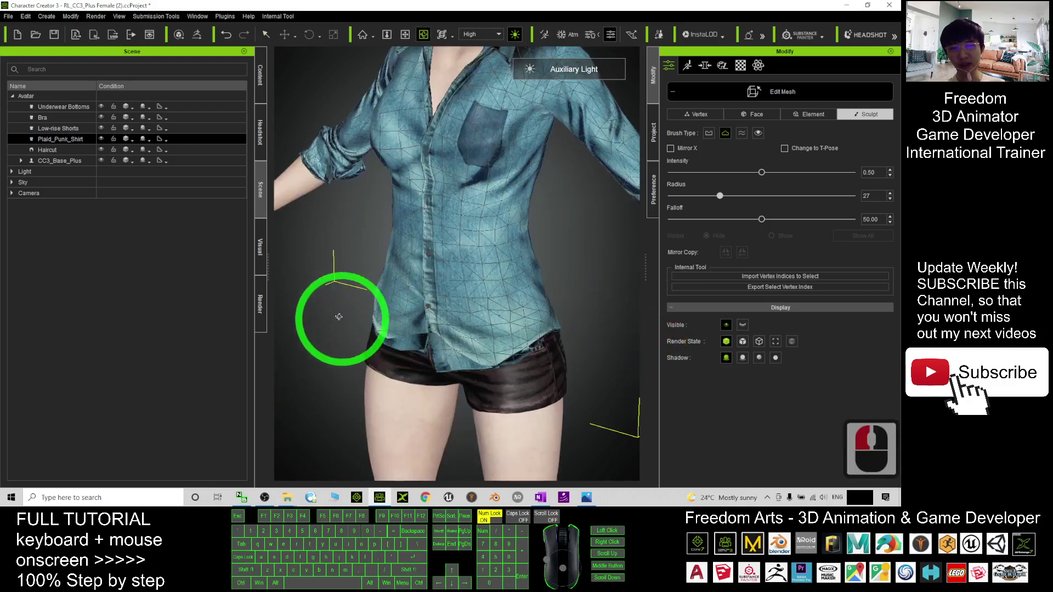
Examine the sculpted shirt from the front and sides for remaining gaps over the body and shorts
key(c)
drag(340, 318, 274, 318)
scroll(479, 310, down, 20)
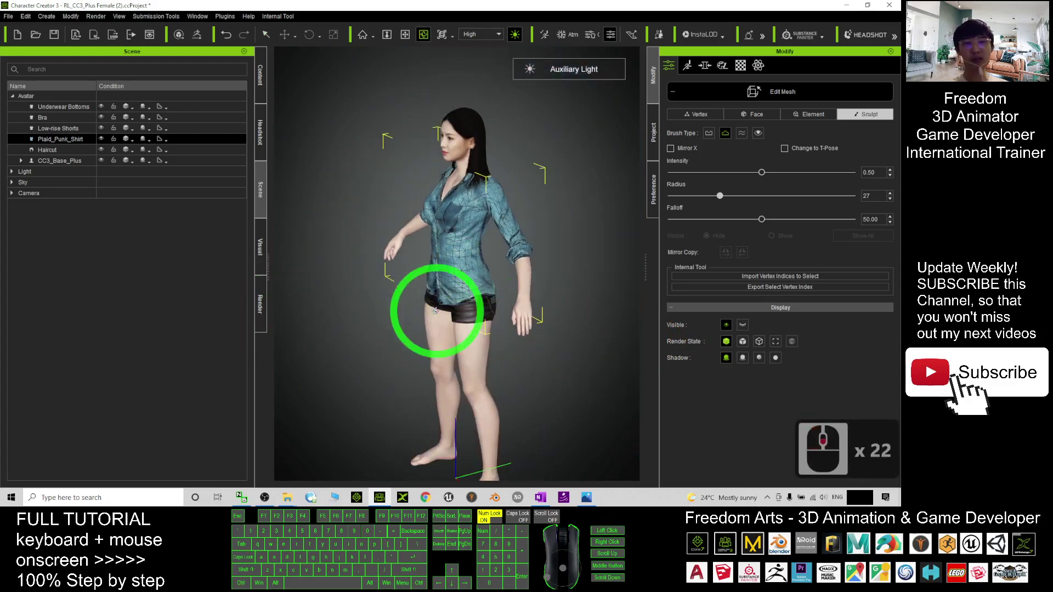
click(476, 314)
drag(476, 313, 695, 252)
scroll(488, 256, up, 8)
key(x)
drag(489, 256, 432, 315)
key(c)
scroll(501, 317, up, 6)
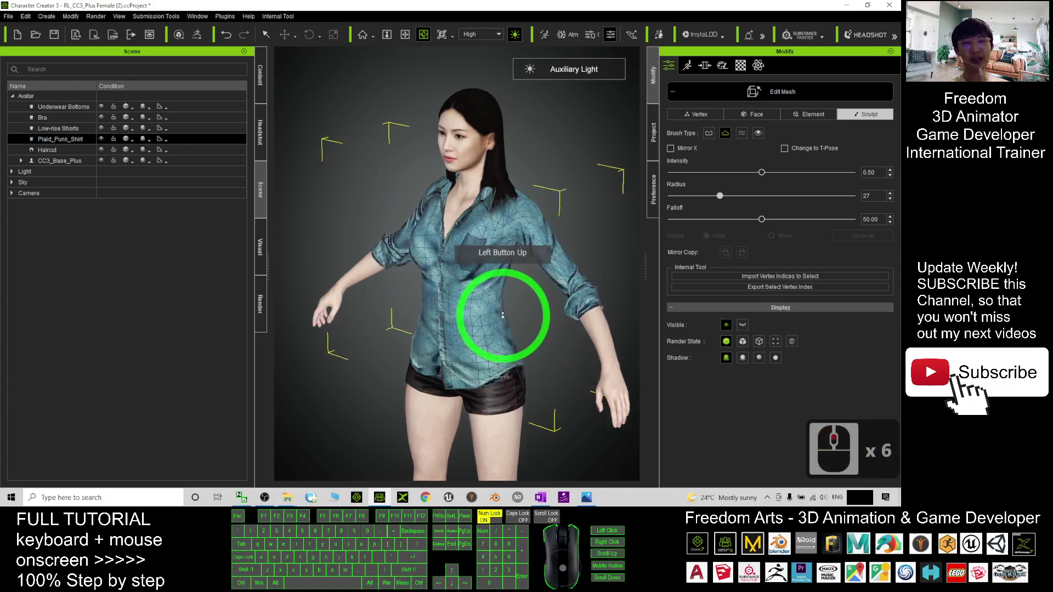
key(x)
drag(487, 279, 489, 313)
key(c)
drag(488, 313, 510, 307)
Switch to Photos to view the loose and fitted shirt comparison in cover.jpg, then return to the avatar in Character Creator
click(586, 497)
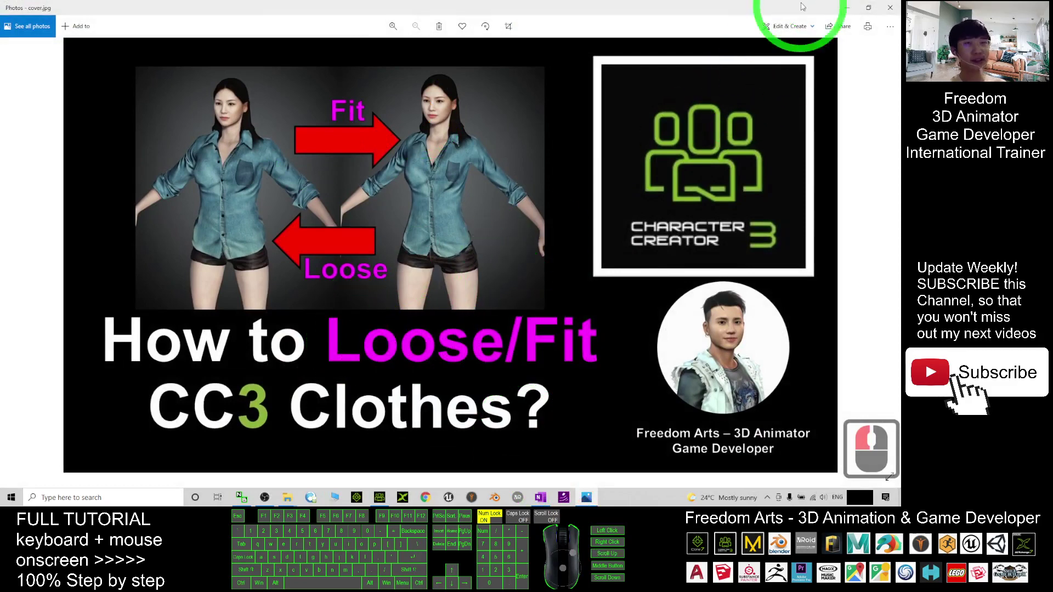
click(845, 9)
click(393, 188)
drag(480, 256, 470, 262)
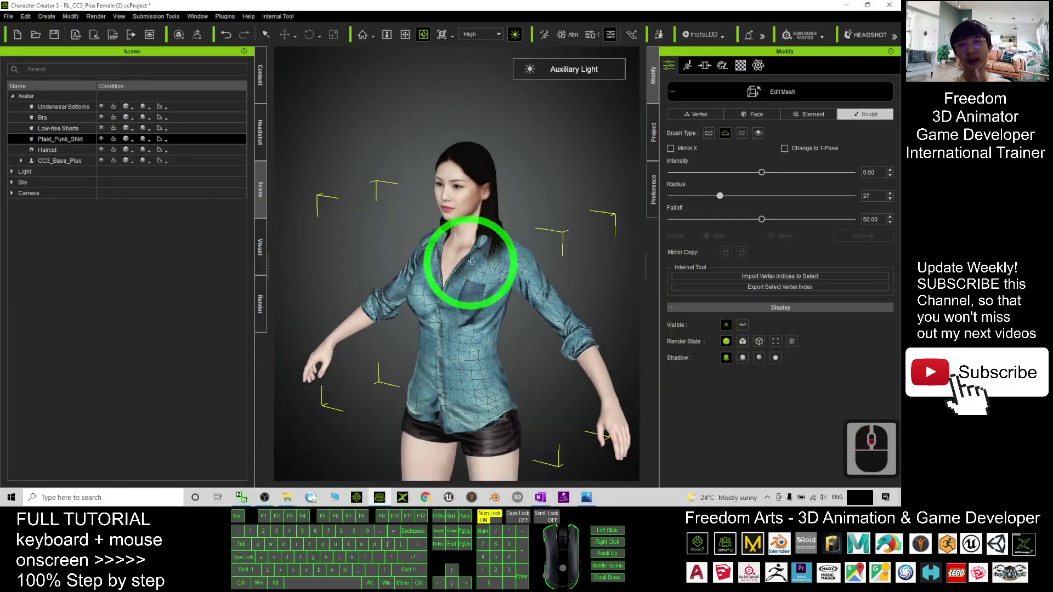
Save the edited Plaid_Punk_Shirt to the custom Shirts library with the avatar framed close up, keeping the default name
double_click(491, 286)
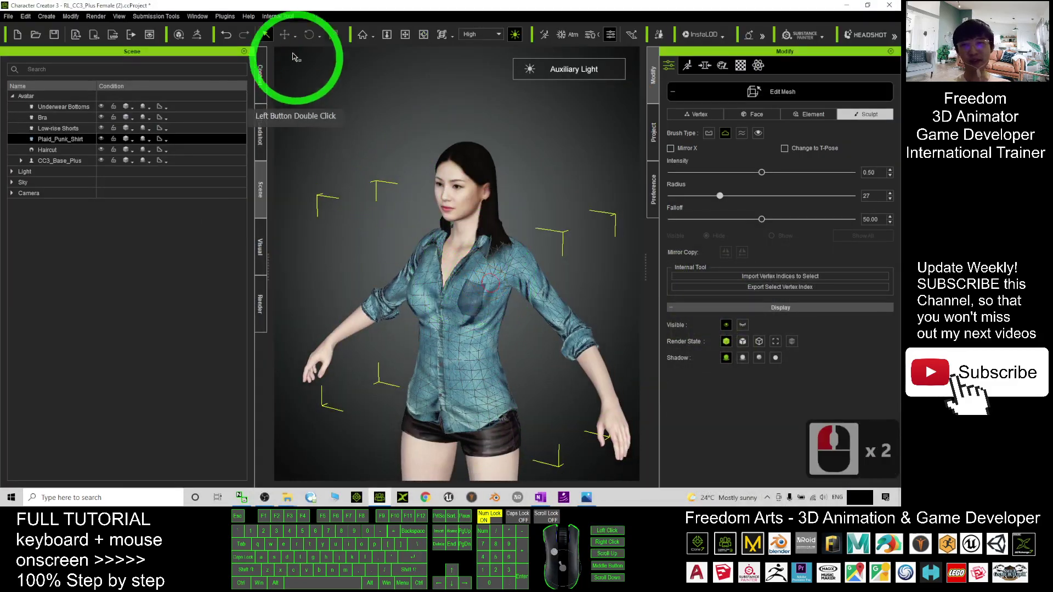
click(261, 65)
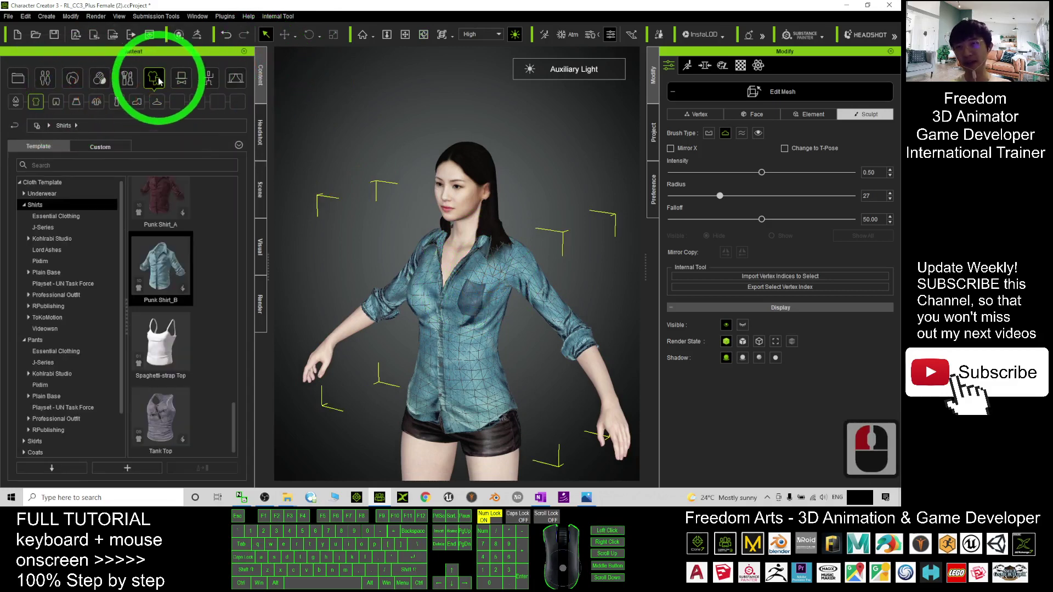
click(108, 148)
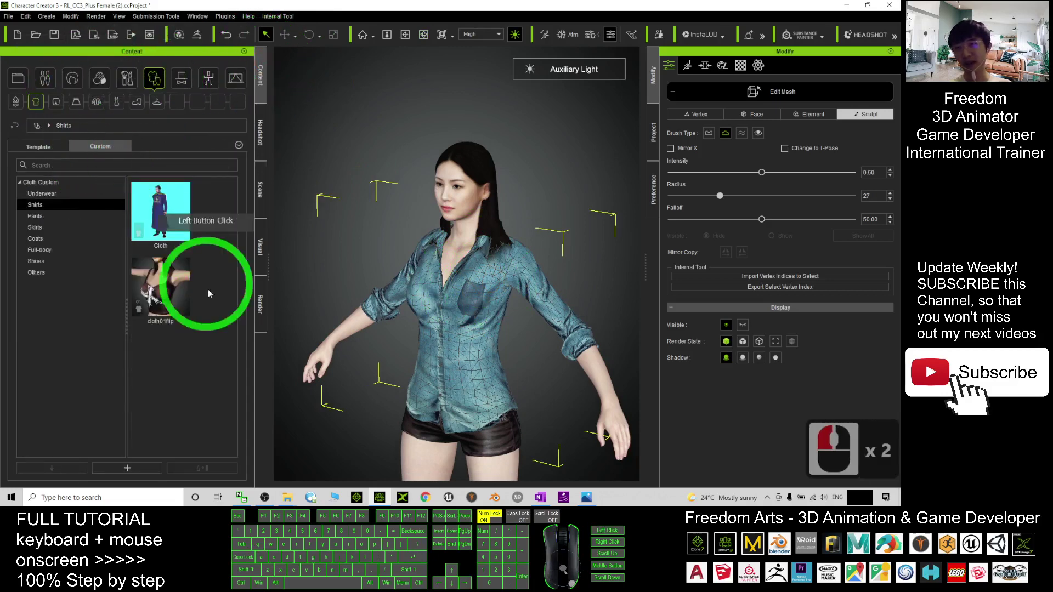
scroll(447, 252, up, 3)
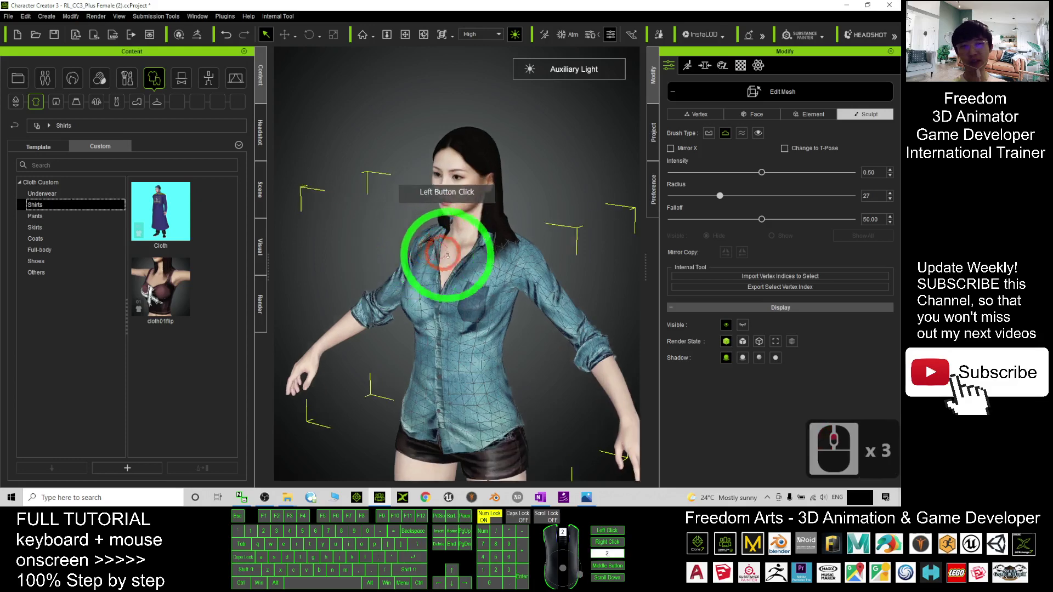
key(x)
drag(461, 277, 453, 239)
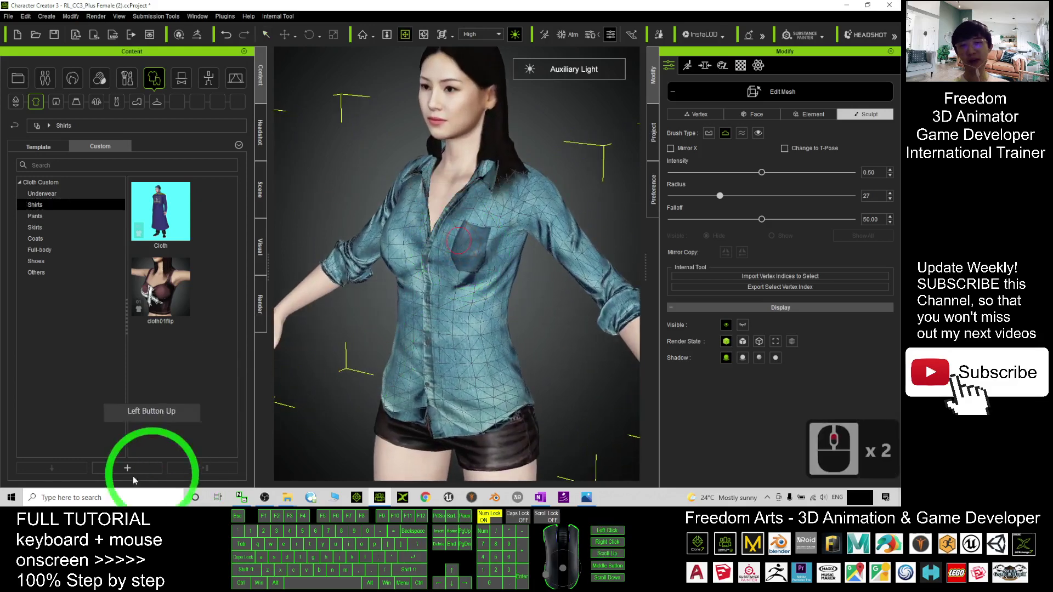
click(127, 467)
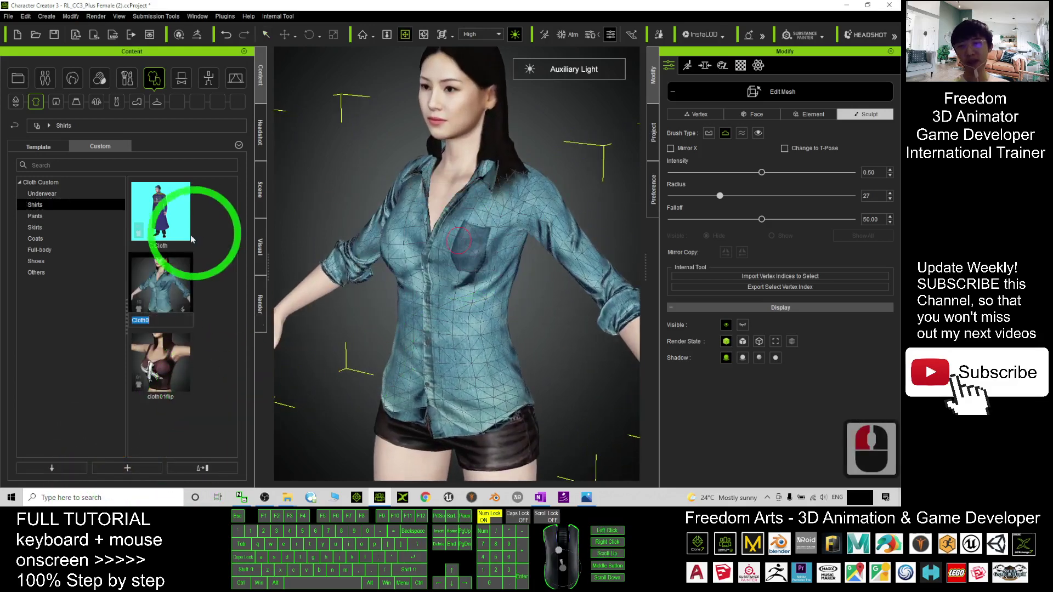
click(531, 219)
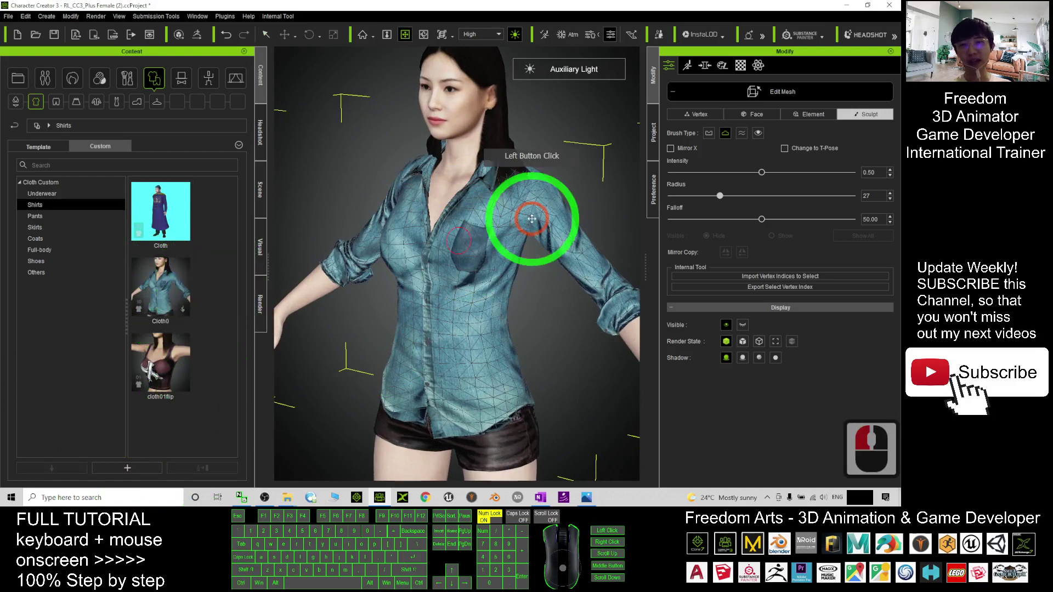
Try to delete the shirt from the avatar while Edit Mesh is still active
double_click(527, 220)
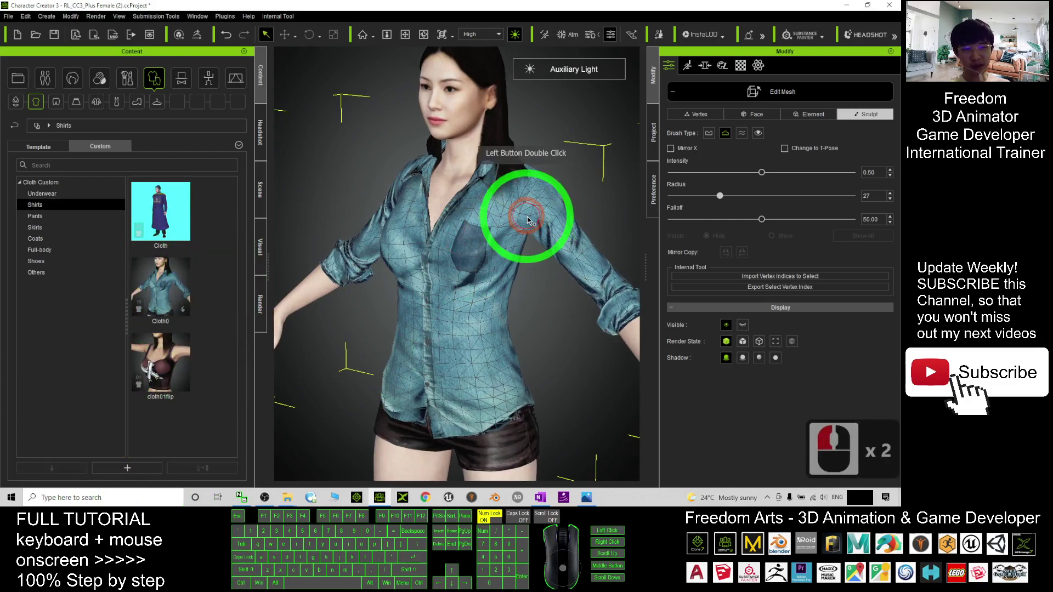
key(Delete)
double_click(525, 221)
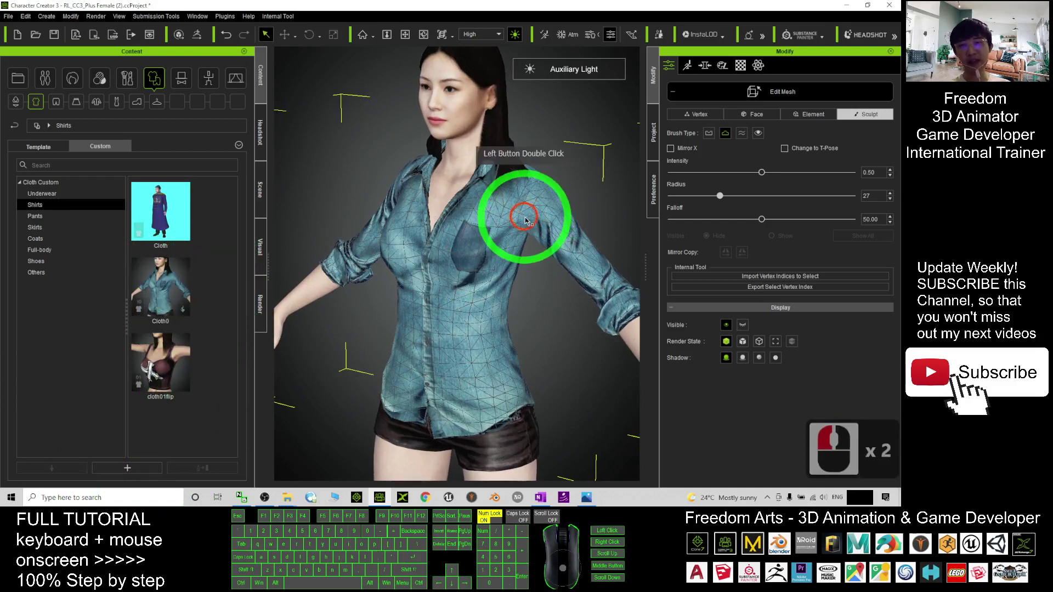
key(Delete)
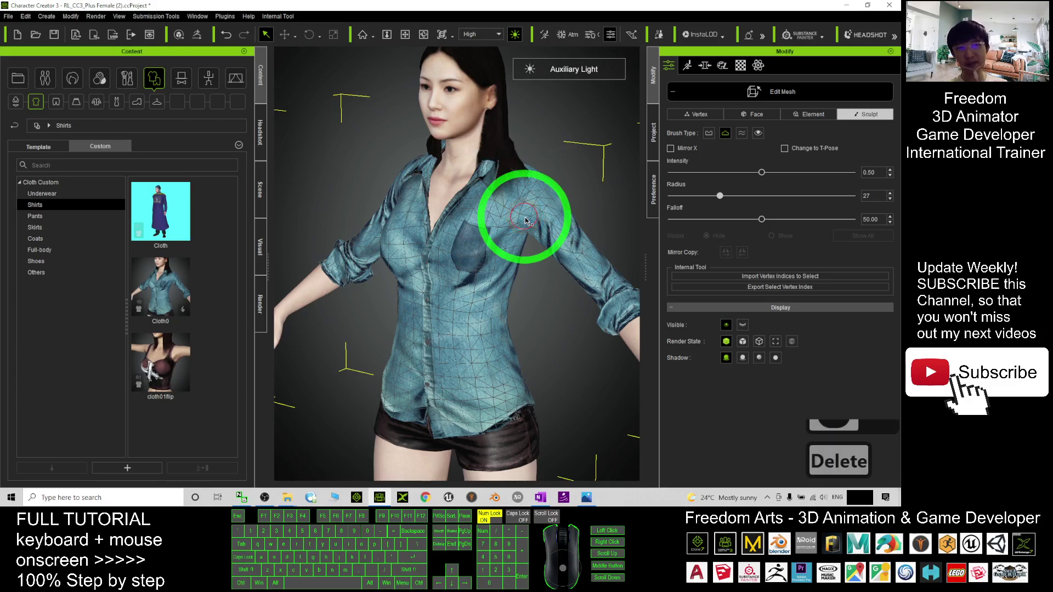
Exit Edit Mesh and delete Plaid_Punk_Shirt from the avatar
scroll(526, 221, down, 2)
key(c)
drag(354, 341, 473, 321)
key(q)
double_click(439, 241)
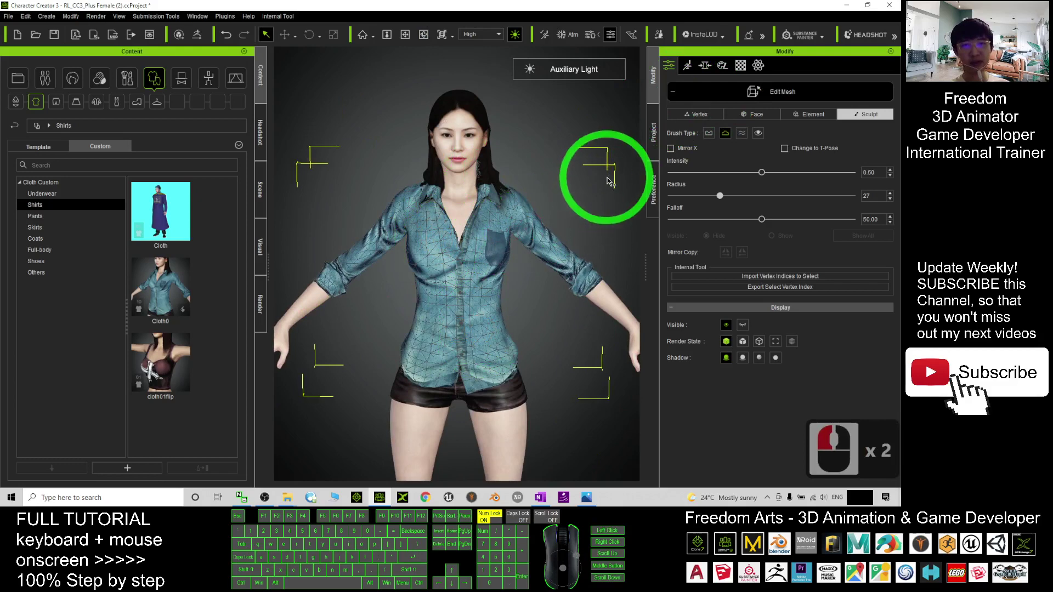
click(787, 95)
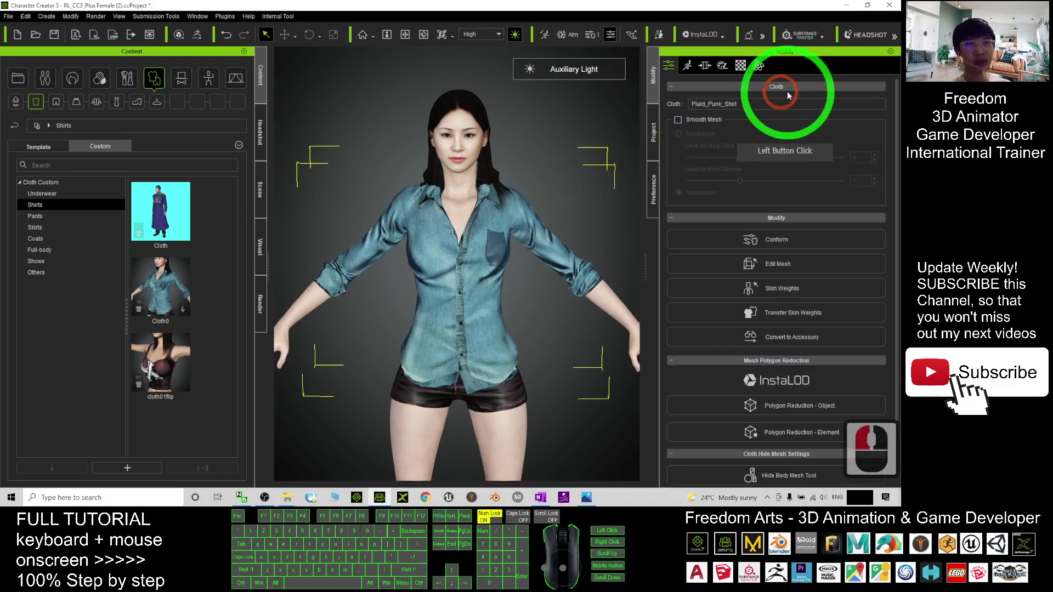
double_click(450, 250)
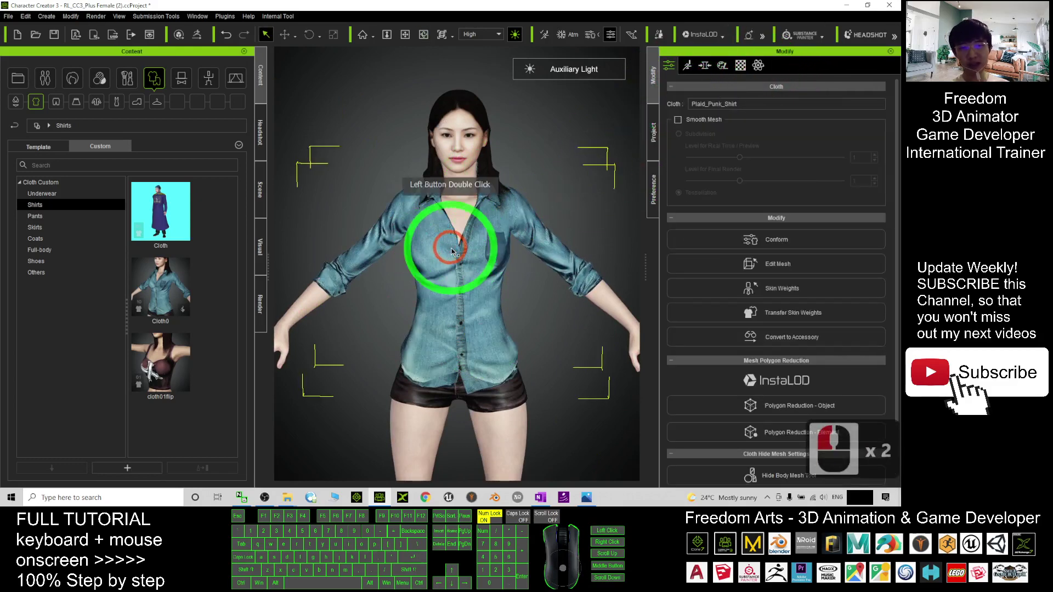
key(Delete)
Apply the saved custom shirt Cloth0 to the avatar and check its fit from an angle
key(c)
drag(618, 166, 477, 207)
click(173, 309)
double_click(164, 290)
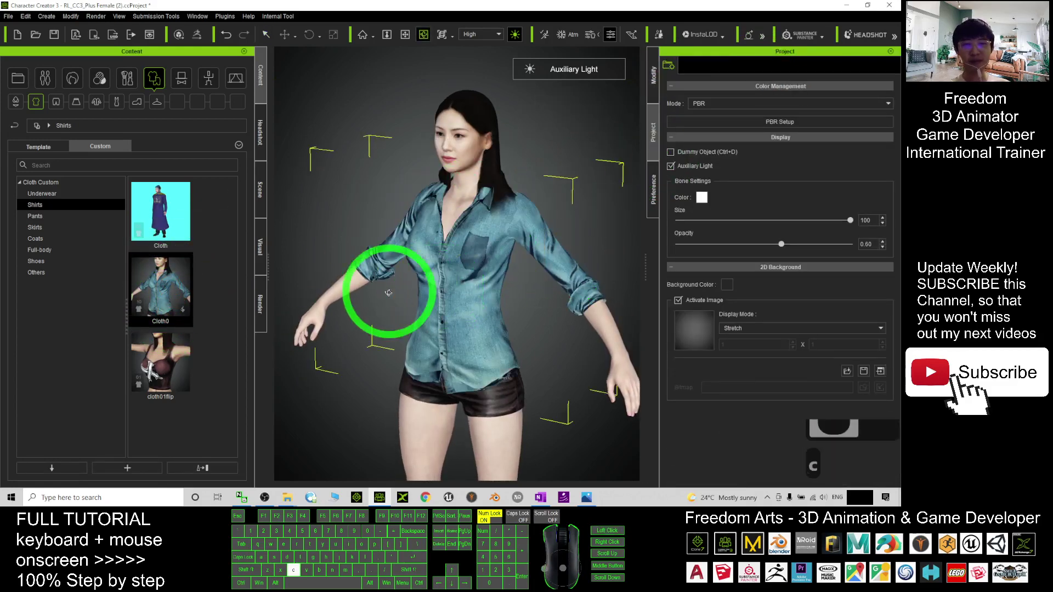
drag(634, 294, 500, 292)
drag(545, 240, 511, 237)
double_click(511, 237)
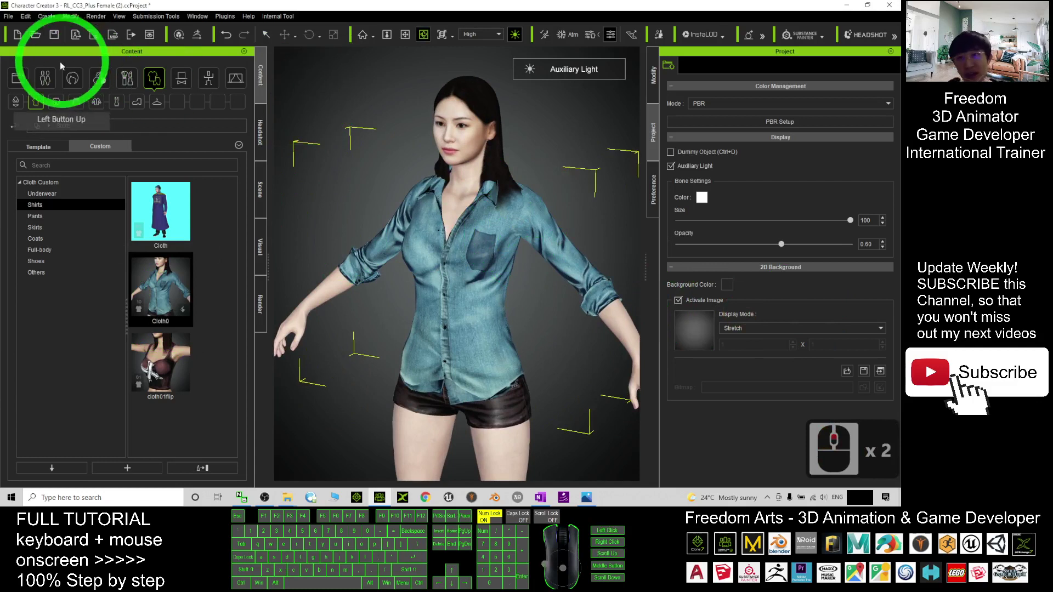
Look at the template Shirts library, then return to the custom Shirts library holding the saved shirt
click(40, 147)
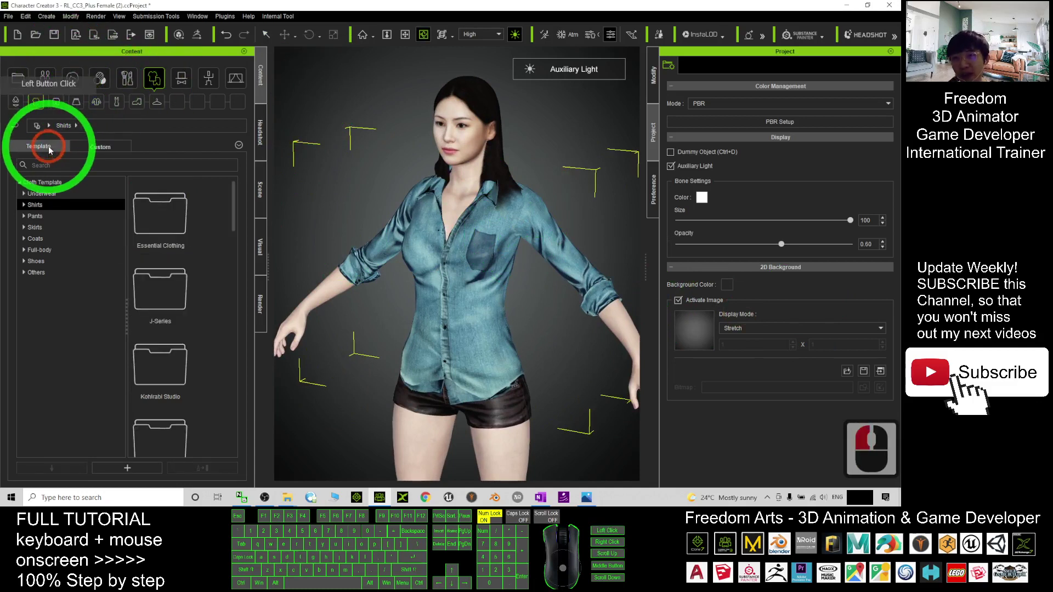
click(101, 146)
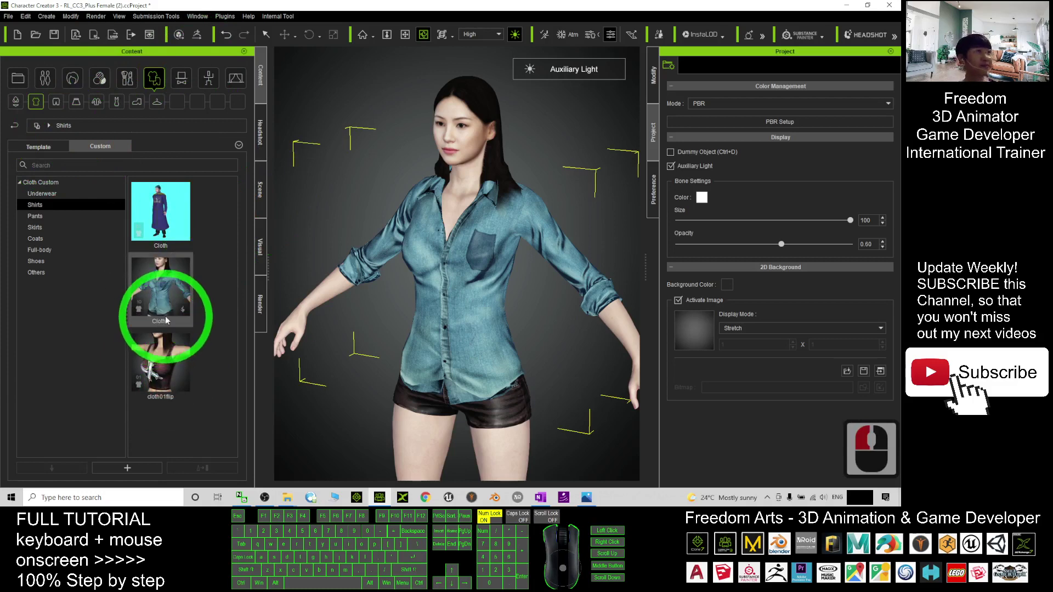
drag(167, 321, 439, 483)
View the loose and fitted comparison in cover.jpg in Photos, then return to Character Creator and examine the reapplied shirt from front and side
click(586, 497)
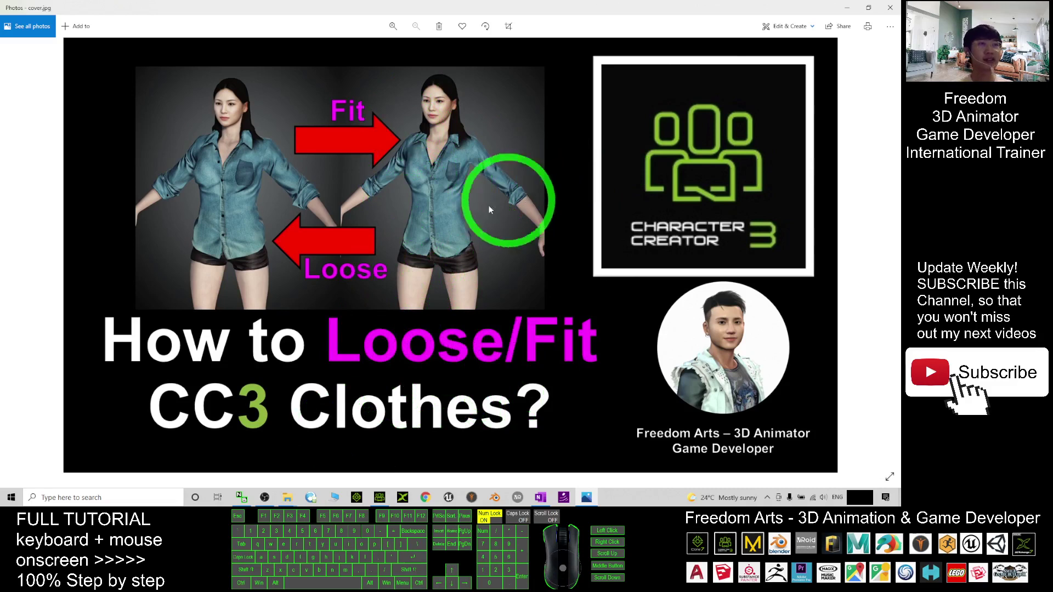
click(453, 237)
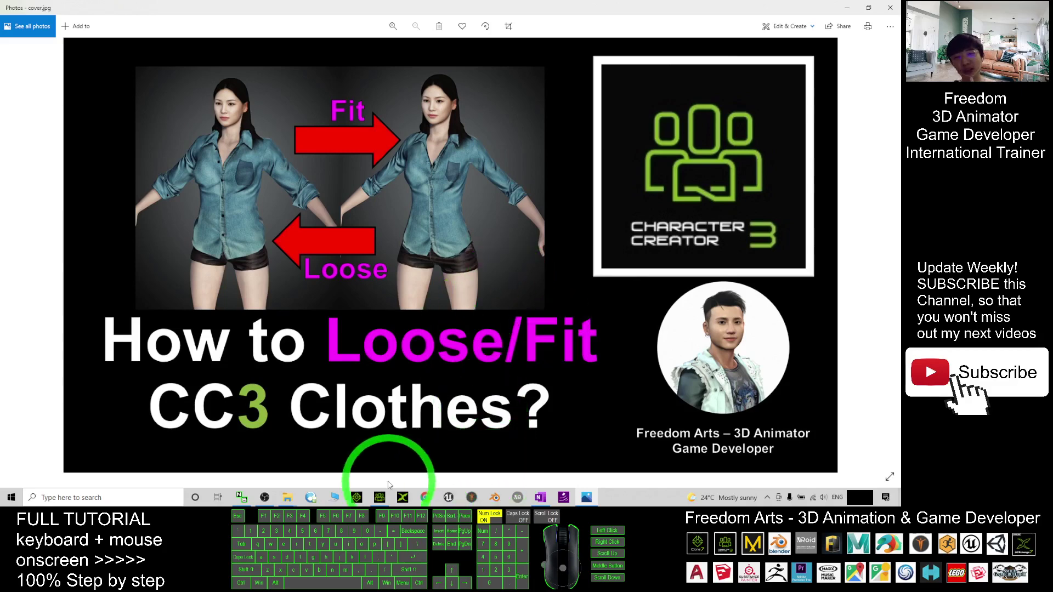
click(379, 501)
scroll(519, 253, down, 12)
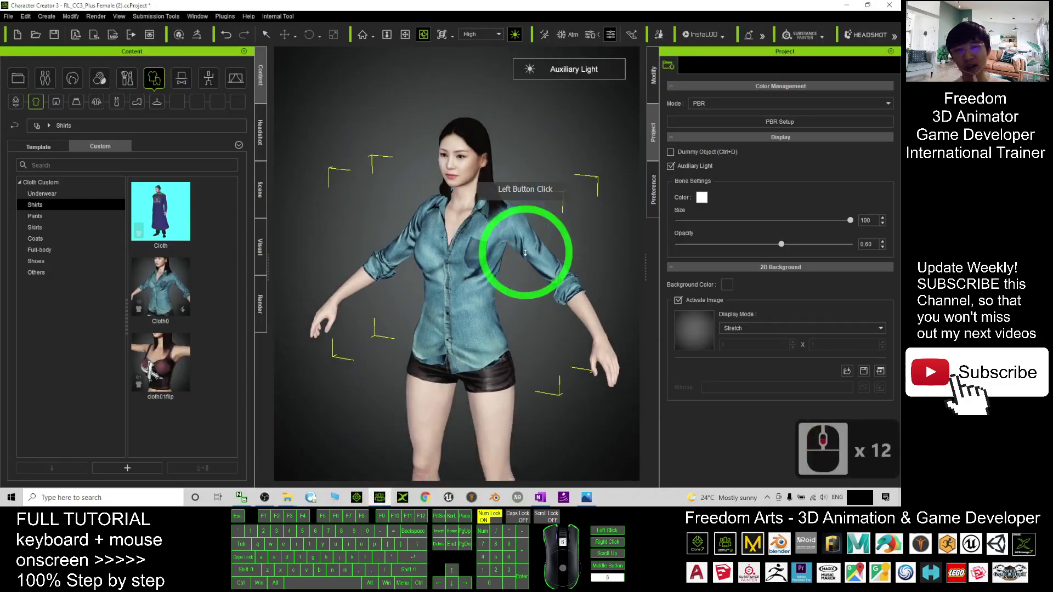
key(c)
drag(449, 345, 564, 337)
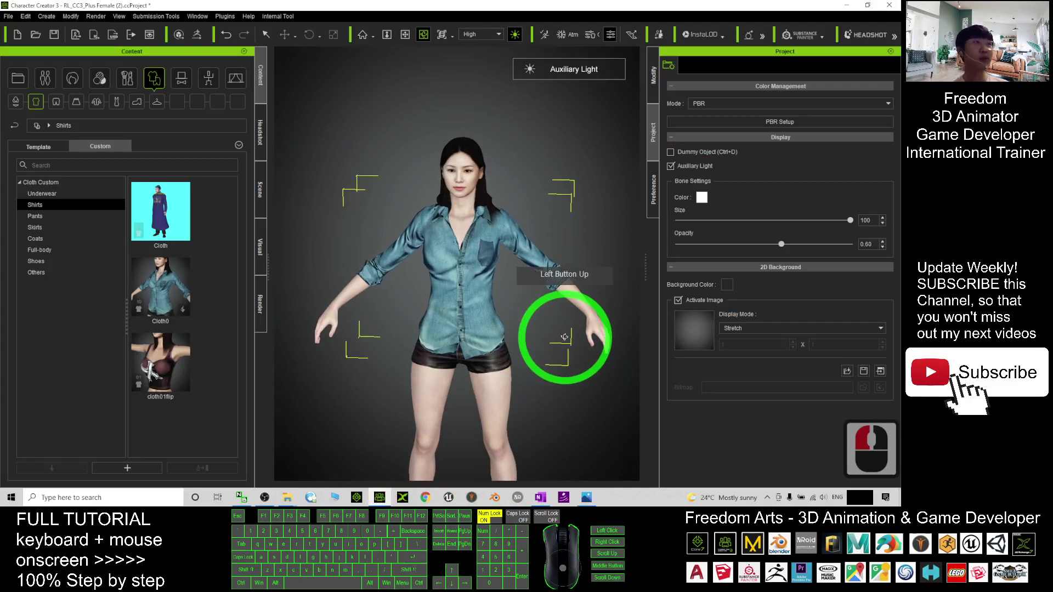
scroll(565, 277, up, 7)
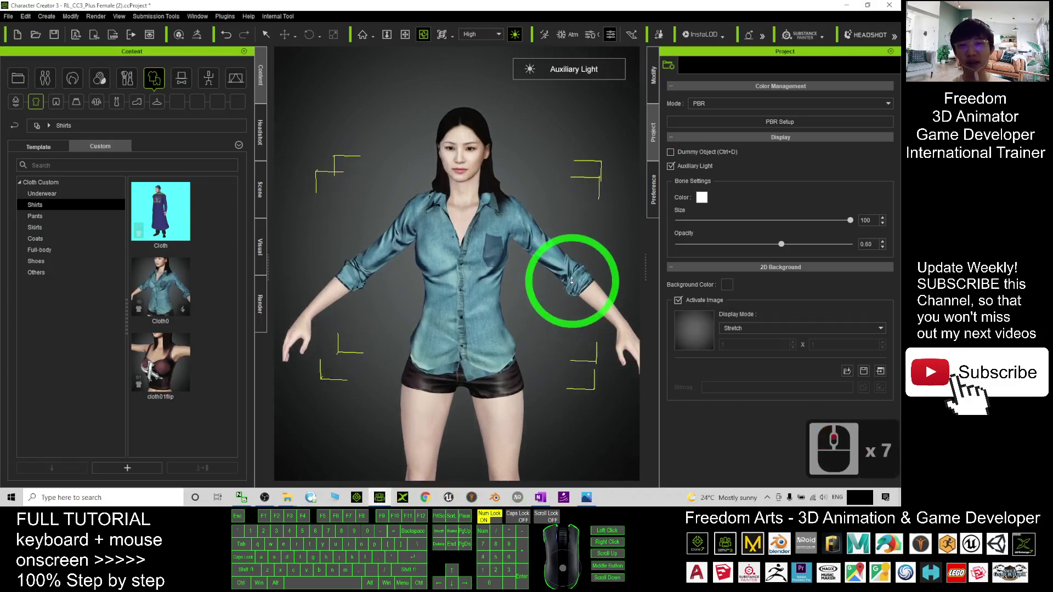
drag(564, 278, 456, 288)
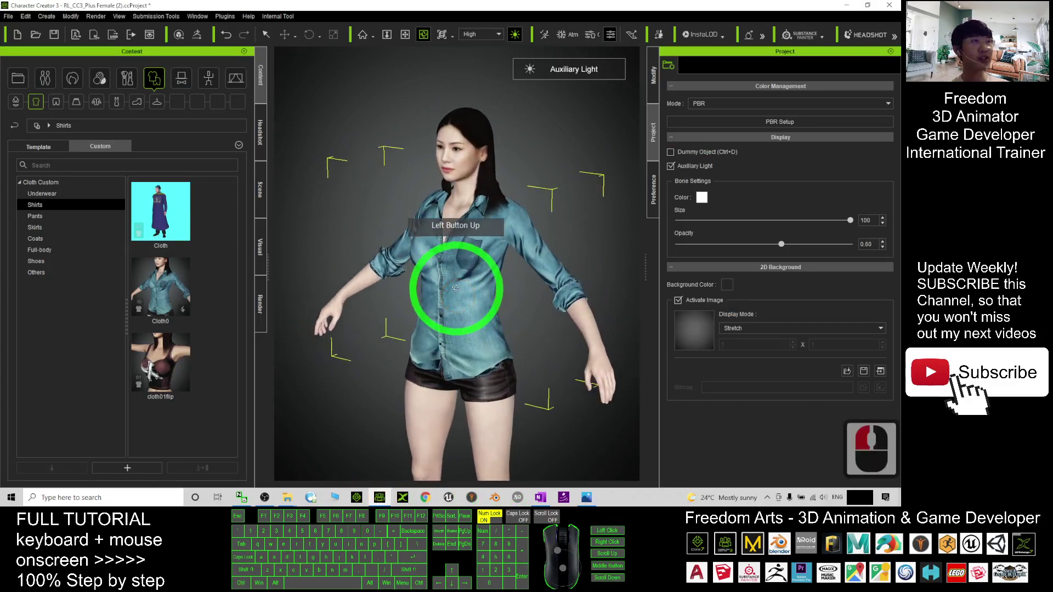